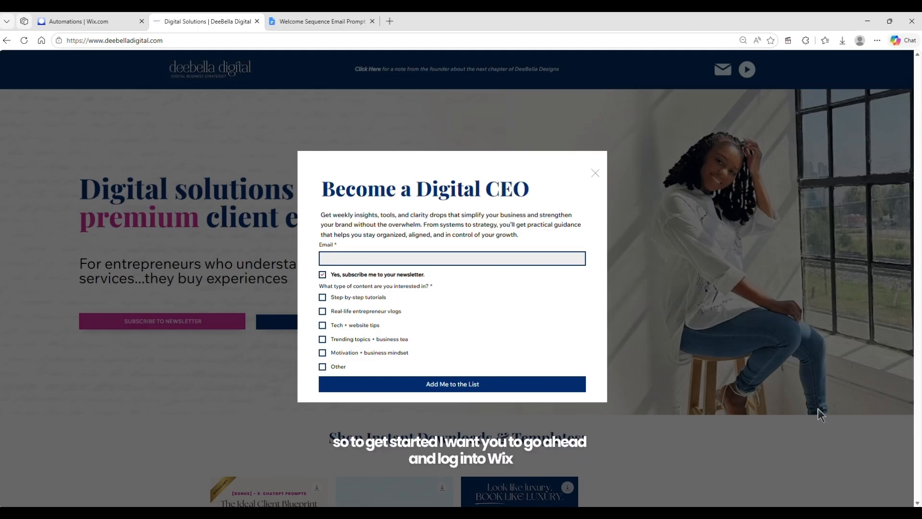
Switch to the Wix Automations page and start a new automation created with AI
{"action": "left_click", "coordinate": [111, 19]}
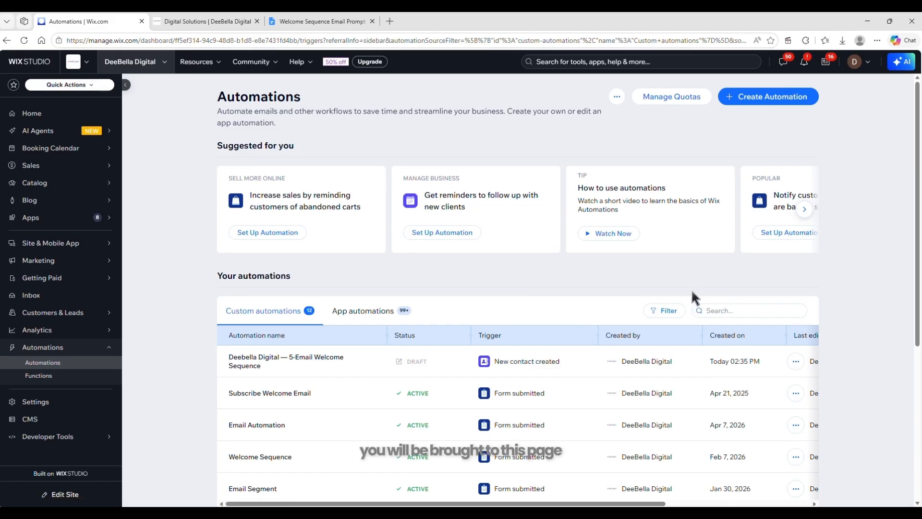
{"action": "left_click", "coordinate": [748, 100]}
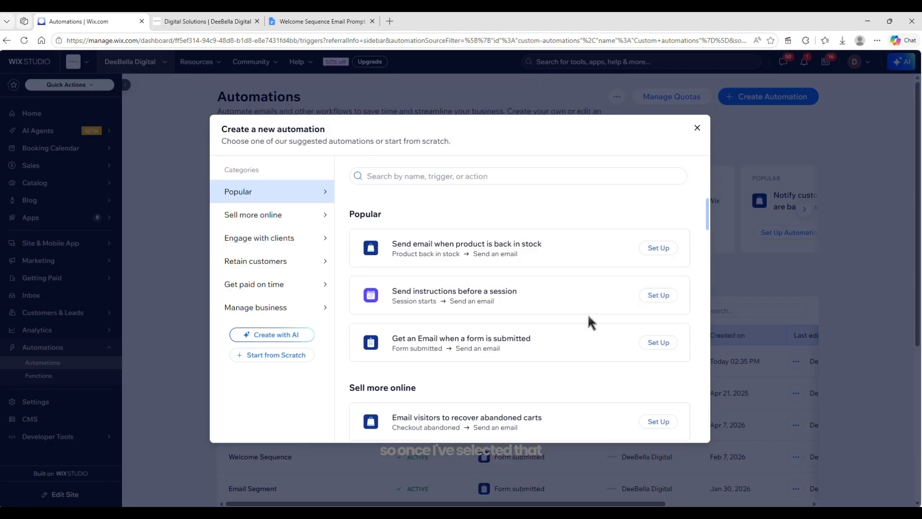
{"action": "mouse_move", "coordinate": [707, 207]}
{"action": "left_mouse_down"}
{"action": "mouse_move", "coordinate": [704, 323]}
{"action": "mouse_move", "coordinate": [702, 204]}
{"action": "mouse_move", "coordinate": [692, 197]}
{"action": "left_mouse_up"}
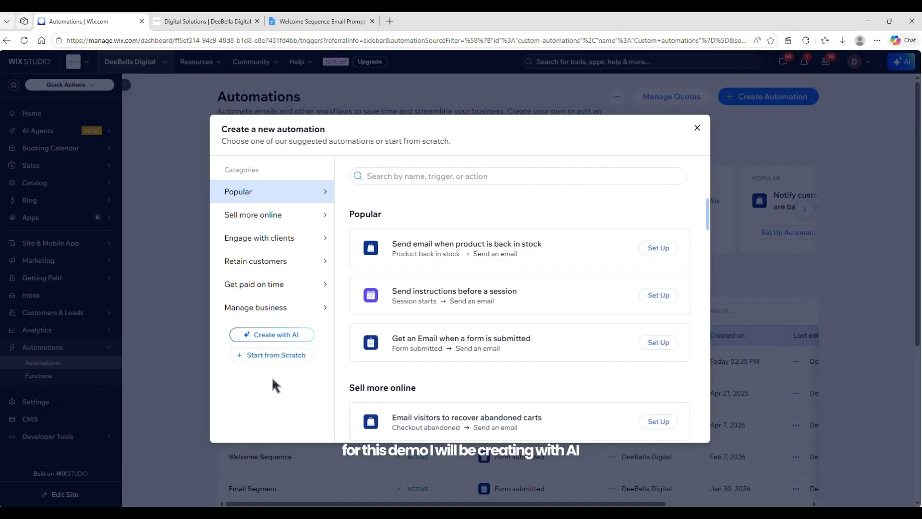
{"action": "left_click", "coordinate": [276, 342]}
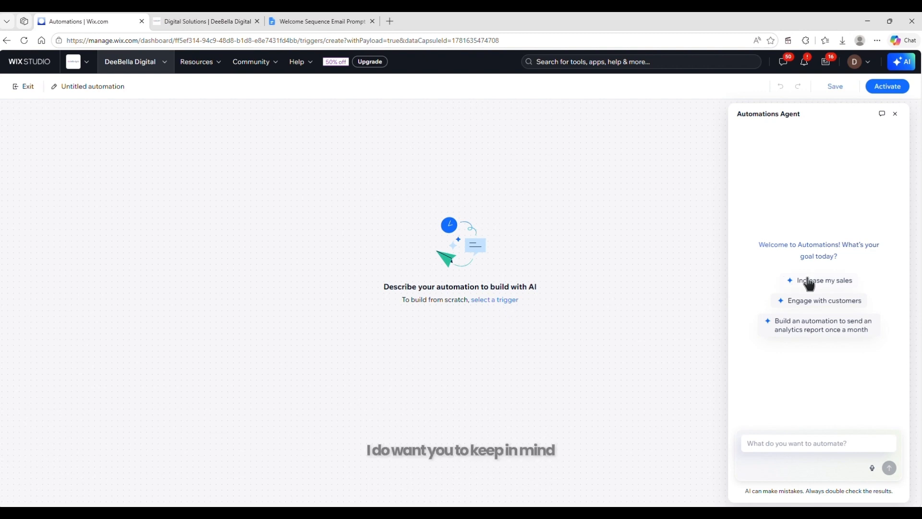
Rename the untitled automation to "Welcome Sequence"
{"action": "left_click", "coordinate": [85, 91]}
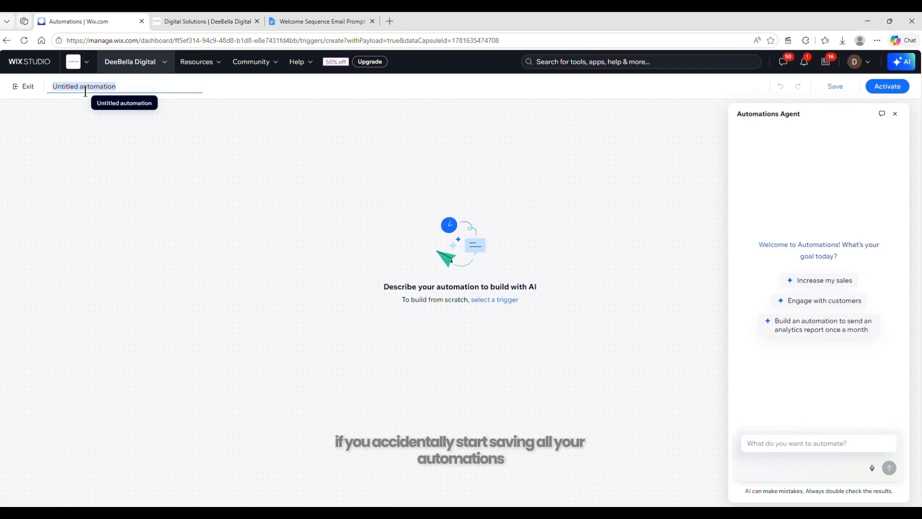
{"action": "key", "text": "BackSpace"}
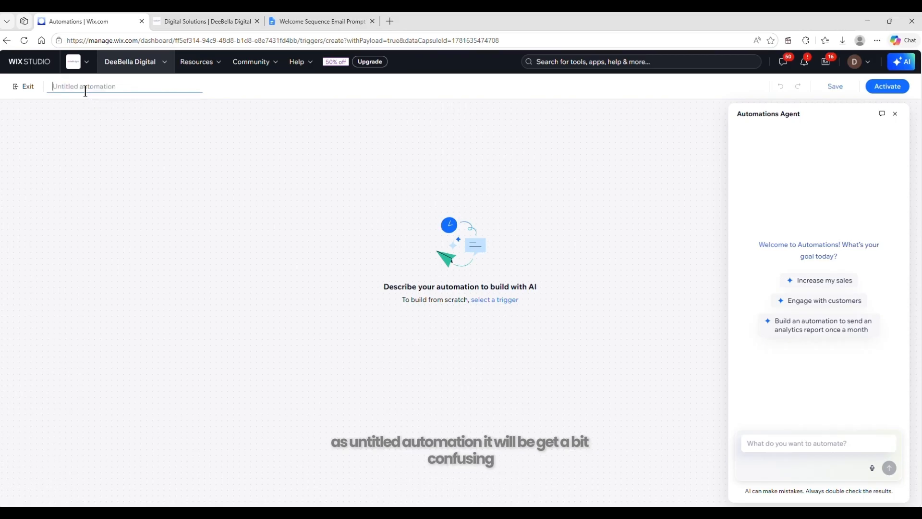
{"action": "type", "text": "Welcome S"}
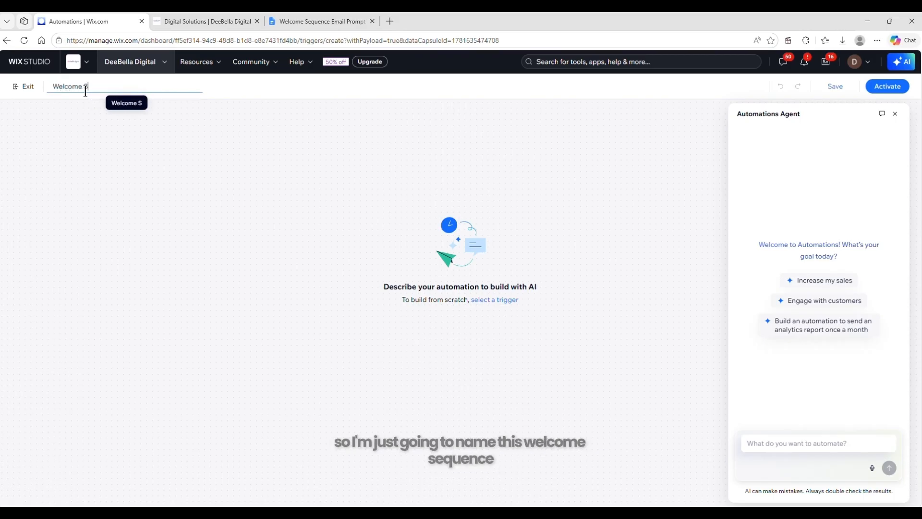
{"action": "type", "text": "equence"}
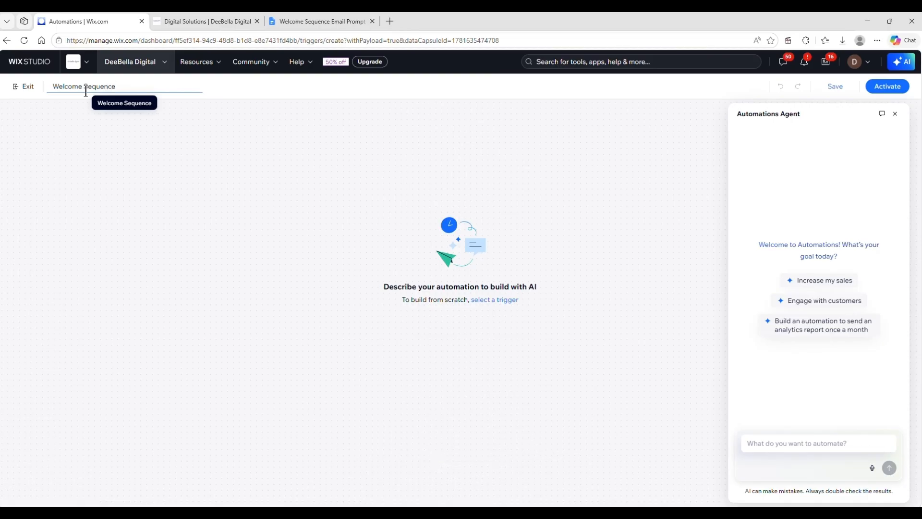
{"action": "left_click", "coordinate": [805, 443]}
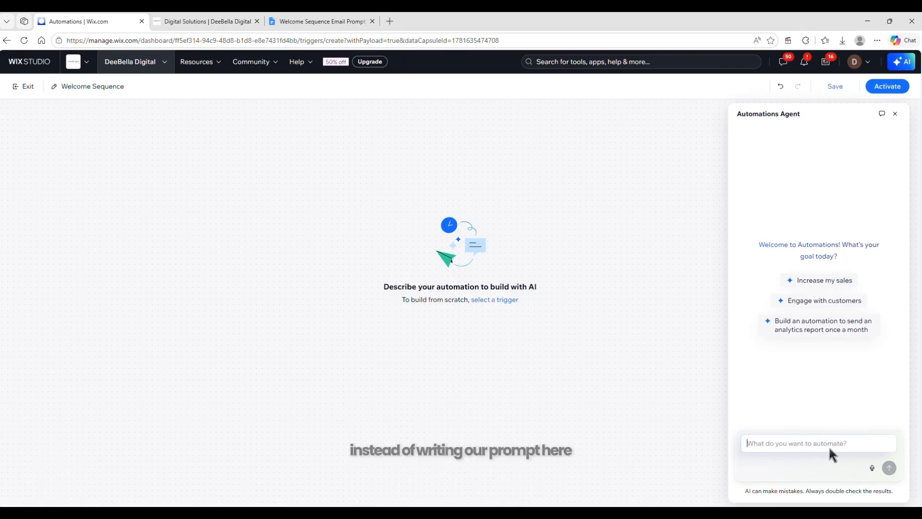
Switch to the Welcome Sequence Email Prompt document in Google Docs and add four planning questions on problem, target audience, brand tone and services
{"action": "left_click", "coordinate": [307, 21]}
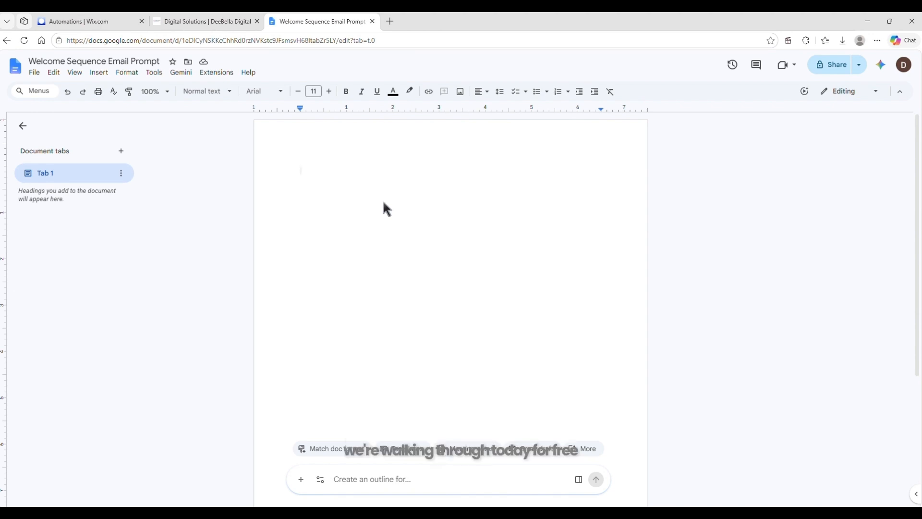
{"action": "type", "text": "What problem are you solving?  Who is your target audience?  Your brand tone  What are your services?"}
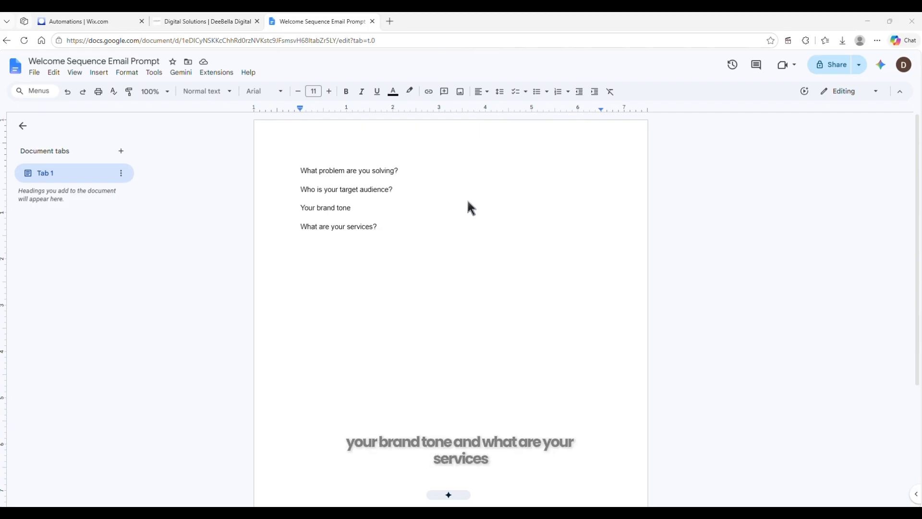
Write the prompt's opening, assigning an email marketing strategist role and requesting a 5 email welcome sequence for the small business educator running DeeBella Digital
{"action": "left_click", "coordinate": [390, 234]}
{"action": "type", "text": "Prompt:  You are an email marketing strategist"}
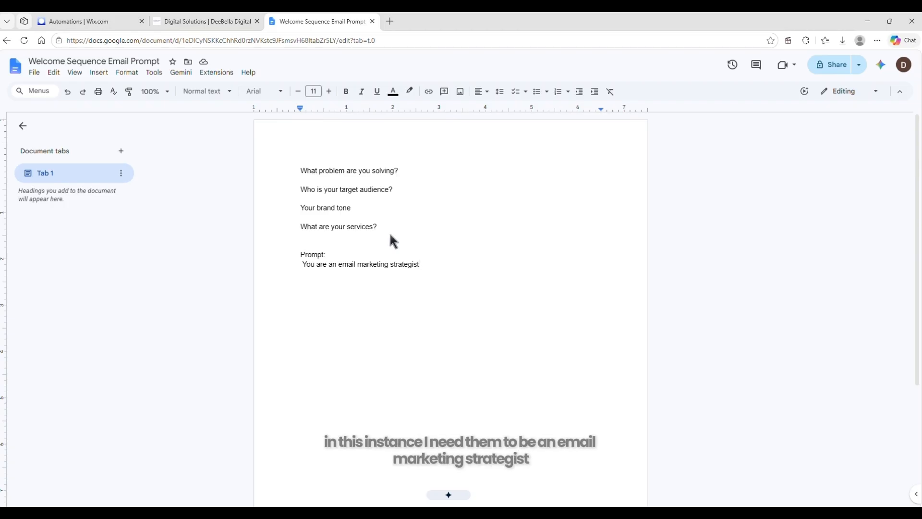
{"action": "type", "text": "specializing in small business customer experience and audience nurturing."}
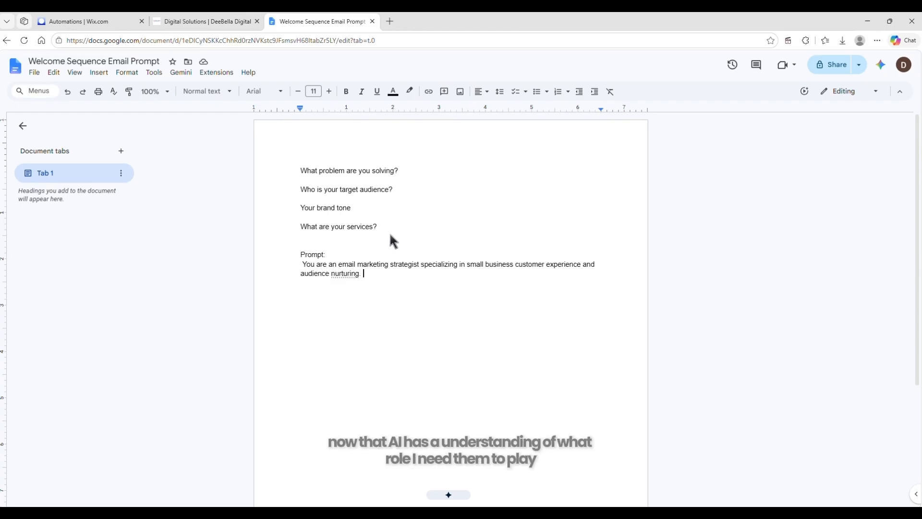
{"action": "type", "text": "Create a 5 email welcome sequence for a"}
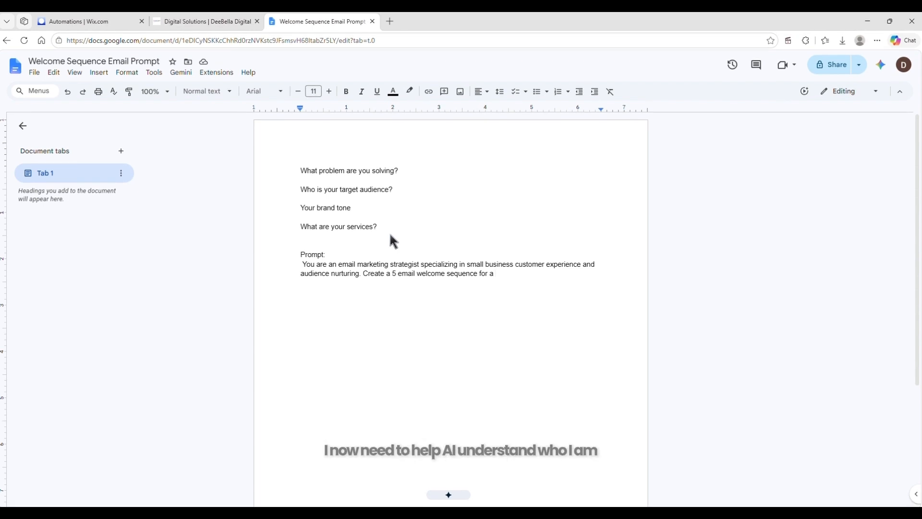
{"action": "type", "text": "small business educator named DeeBella who runs DeeBella Digital."}
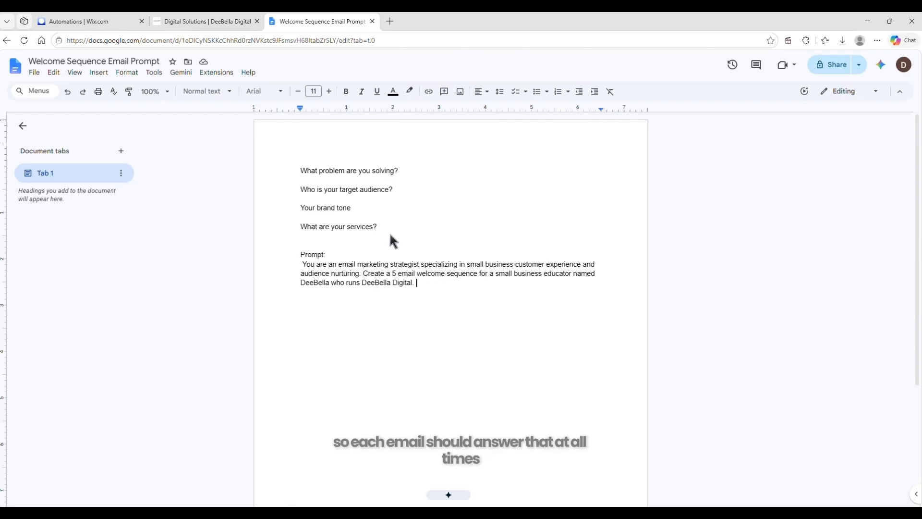
Add one paragraph about the business's three core systems and audience, and another describing the warm, conversational, bestie-coded brand voice
{"action": "key", "text": "Return"}
{"action": "key", "text": "Return"}
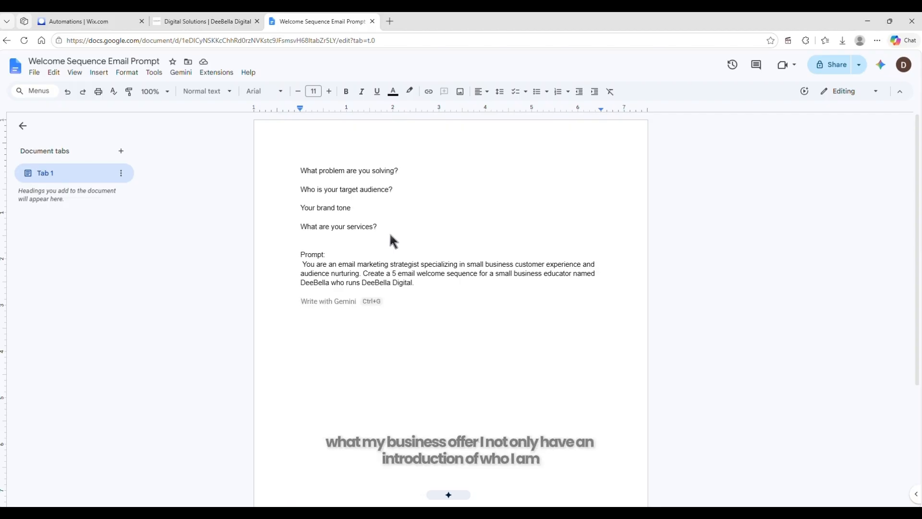
{"action": "type", "text": "DeeBella helps small business owners build three core systems - customer experience, process improvement, and digital presence strategy. My audience is small business owners, solopreneurs, and service providers who feel overwhelmed, invisible online, and are ready to build something sustainable without burnout."}
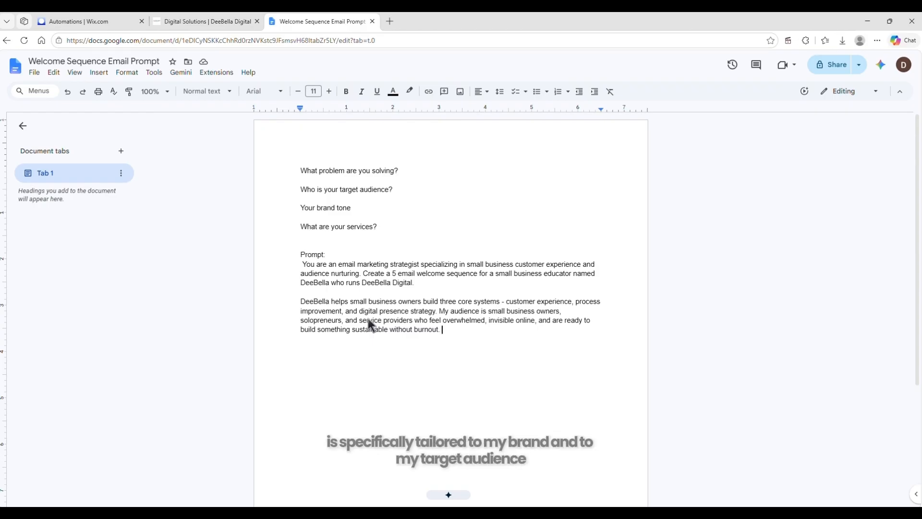
{"action": "key", "text": "Return"}
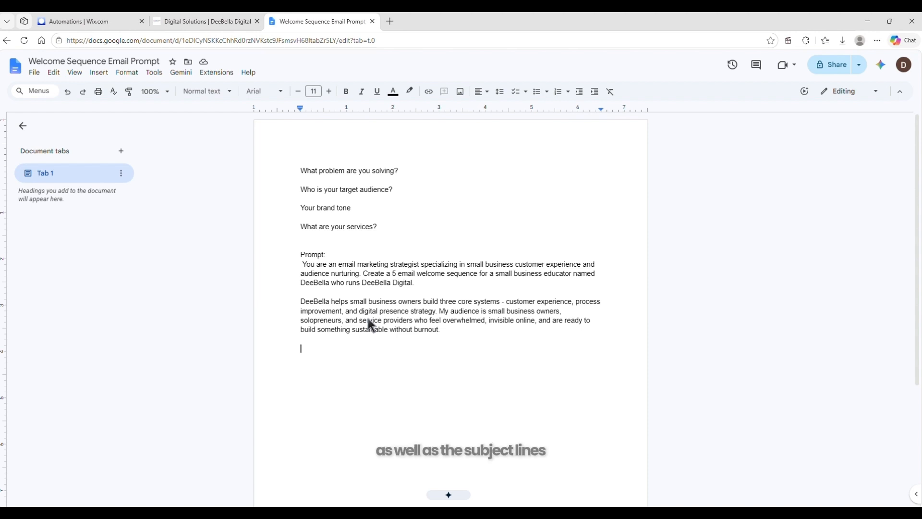
{"action": "type", "text": "My brand voice is warm, conversational, and bestie-coded. Think facetime with a trusted friend who happens to know a lot about business. Use \"we\" and \"us\" language to build community. Never sound salesy or preachy, be direct but kind."}
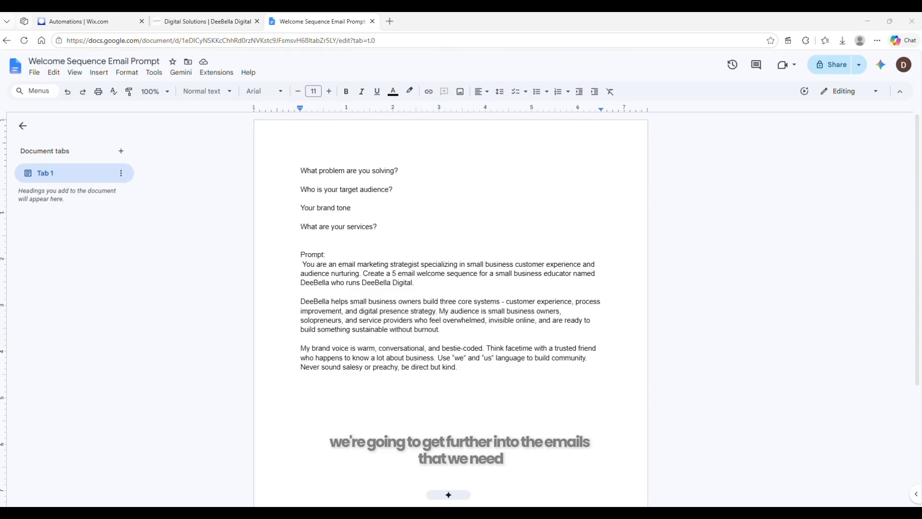
Add the instruction for 5 emails with a 3 day delay, listing "Email 1 - Welcome Email" and "Email 2 - Learning About Me and Business"
{"action": "type", "text": "Create the following 5 emails in order with a 3 day delay between each one:"}
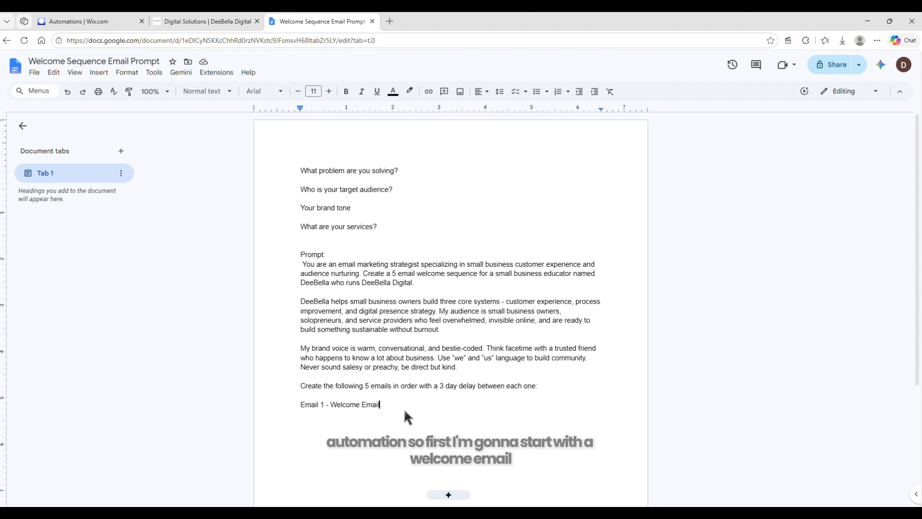
{"action": "key", "text": "Return"}
{"action": "type", "text": "Ema"}
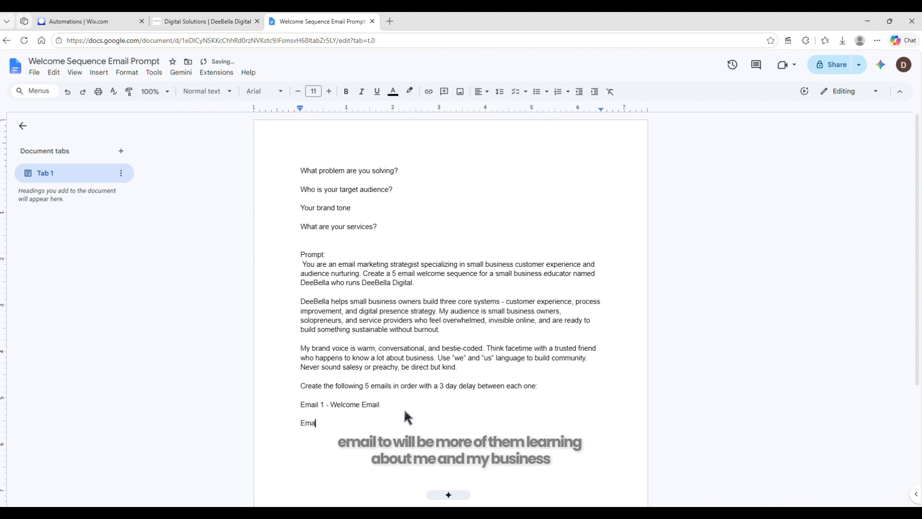
{"action": "type", "text": "il 2 - Learning About Me and Business"}
Add the line "Email 3 - Value Offer" below Email 2
{"action": "key", "text": "Return"}
{"action": "type", "text": "Email 3 "}
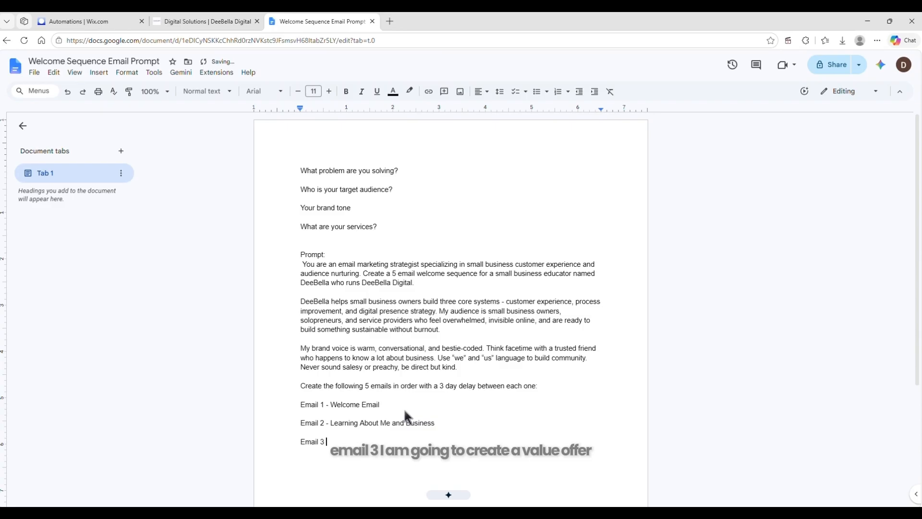
{"action": "type", "text": "- Value offe"}
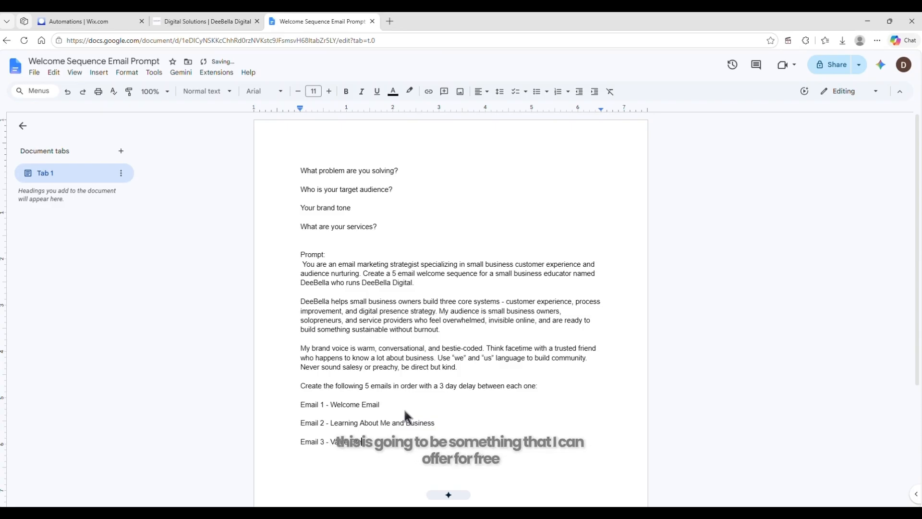
{"action": "type", "text": "r"}
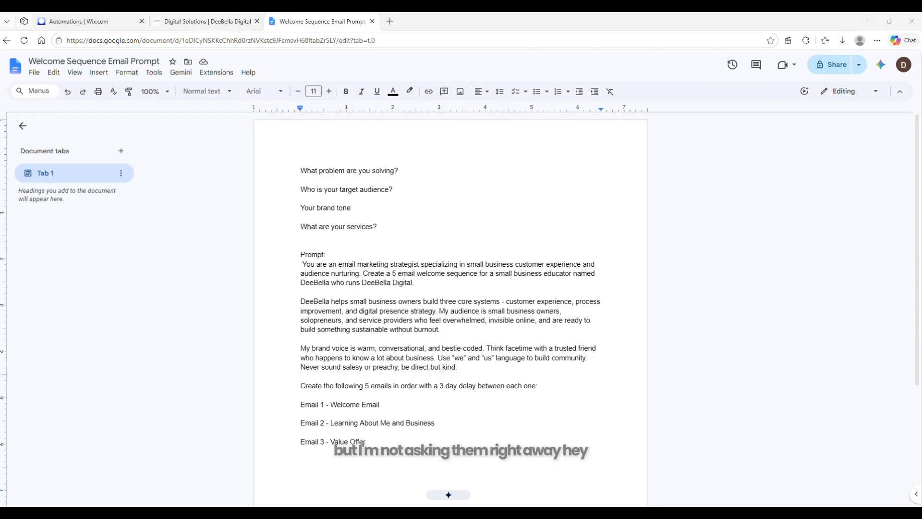
Add the lines "Email 4 - Add Value" and "Email 5 - Follow -up - Paid Offer" to the email list
{"action": "left_click", "coordinate": [388, 444]}
{"action": "key", "text": "Return"}
{"action": "type", "text": "Email 4 - A"}
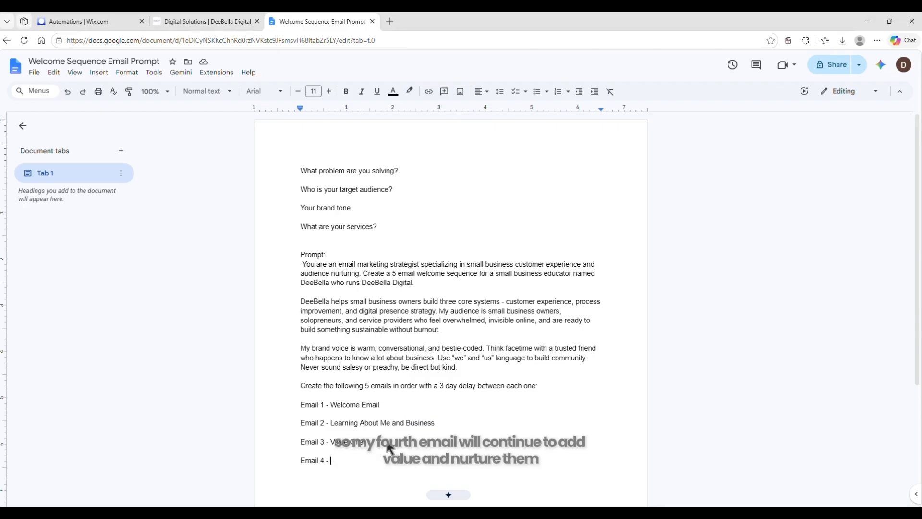
{"action": "type", "text": "dd Value"}
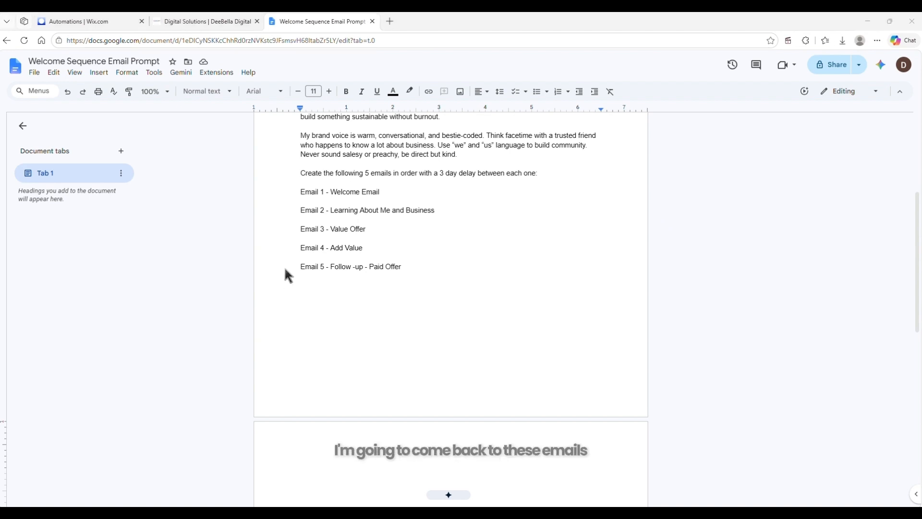
Below the email list, add bulleted sections "Format each email with:" (subject line, preview text, full body, one CTA, signature) and "Tone reminders:"
{"action": "left_click", "coordinate": [417, 272]}
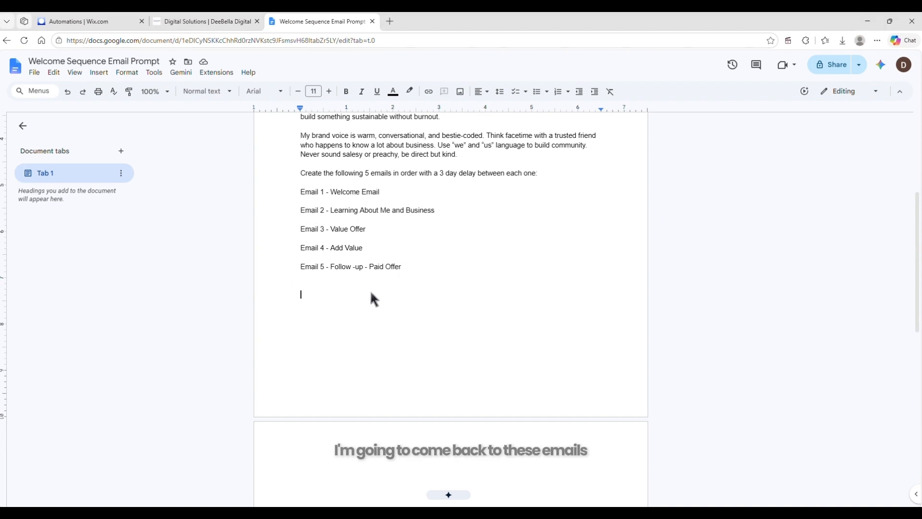
{"action": "type", "text": "Format each email with: Subject line Preview text Full email body with proper capitalization One clear CTA at the end Signature as Deebella, Deebella Digital"}
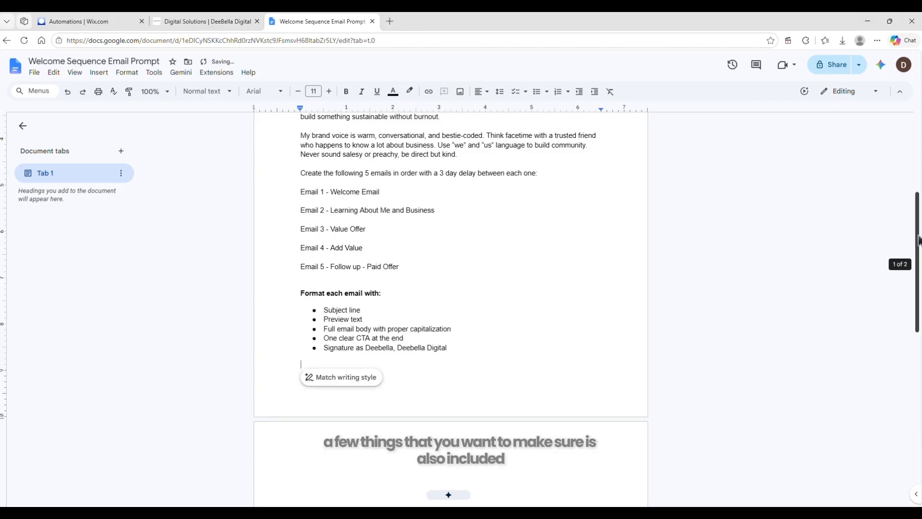
{"action": "left_click_drag", "start_coordinate": [919, 242], "coordinate": [918, 271]}
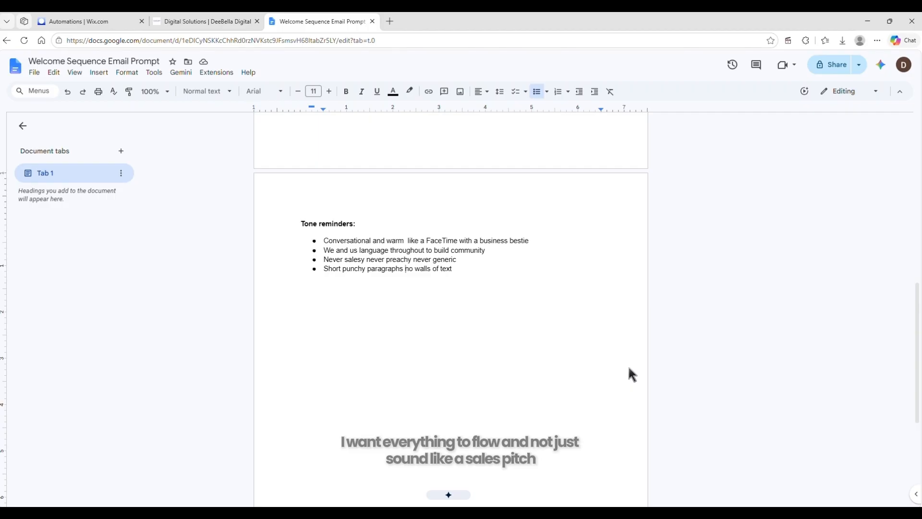
{"action": "left_click", "coordinate": [483, 347]}
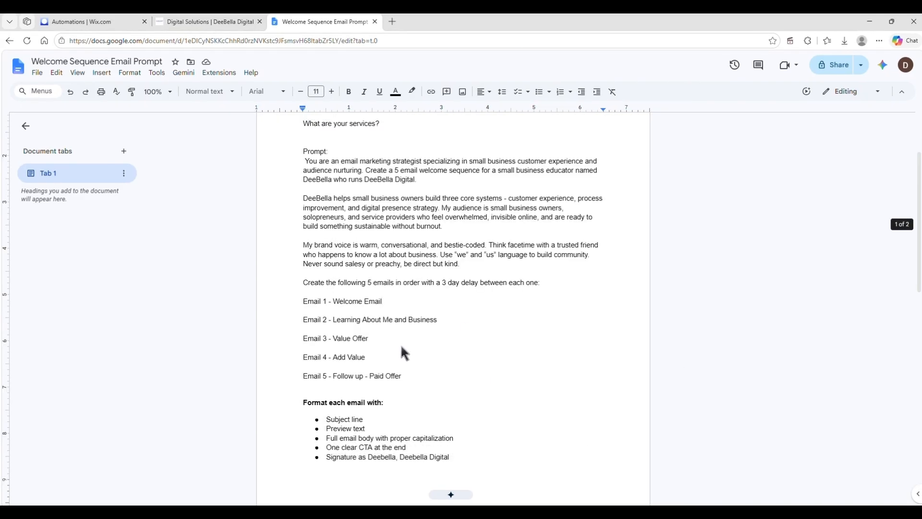
Under Email 1, add a description about welcoming the new subscriber, introducing Deebella Digital, setting expectations and ending with one reply CTA
{"action": "scroll", "coordinate": [420, 248], "scroll_direction": "down", "scroll_amount": 2}
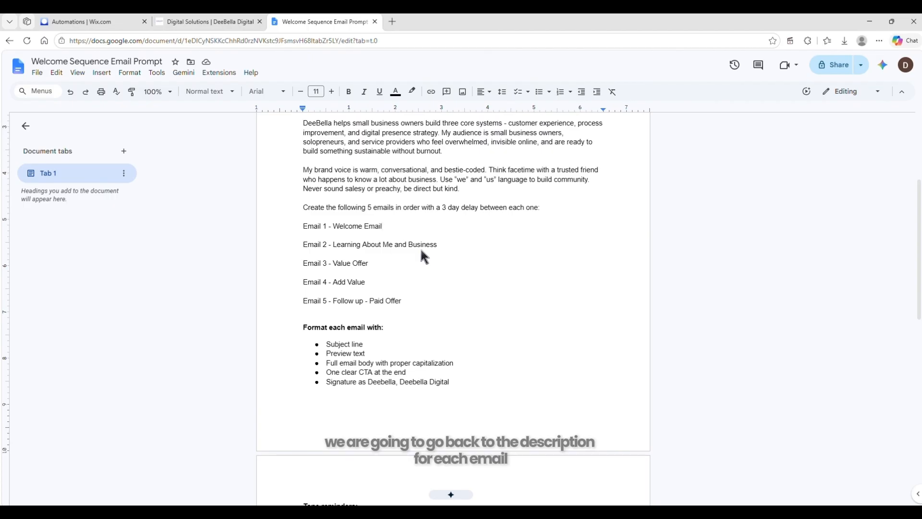
{"action": "key", "text": "Return"}
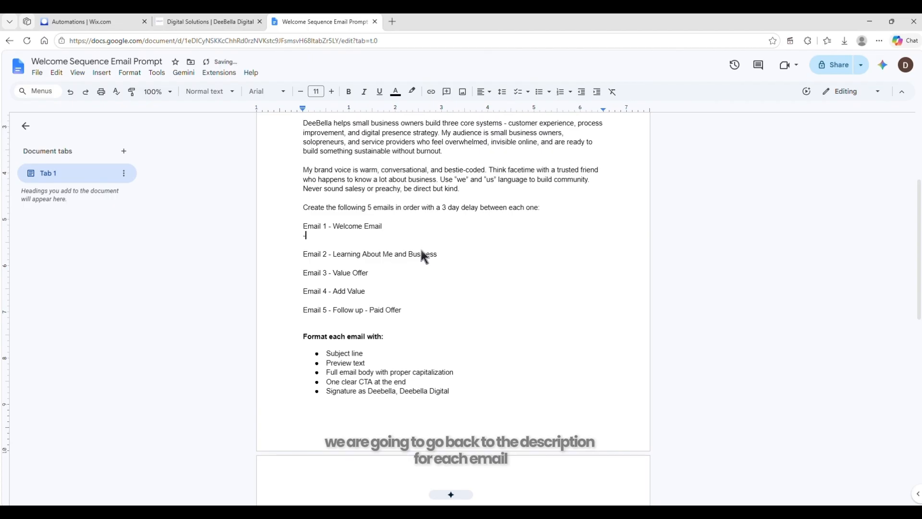
{"action": "type", "text": "The subscriber just signed up. Make them feel like joining was the best decision they made today. Introduce Deebella and Deebella Digital. Set expectations for what is coming. Warm, personal, and exciting without being over the top. End with one simple CTA to reply and tell Deebella something about their business."}
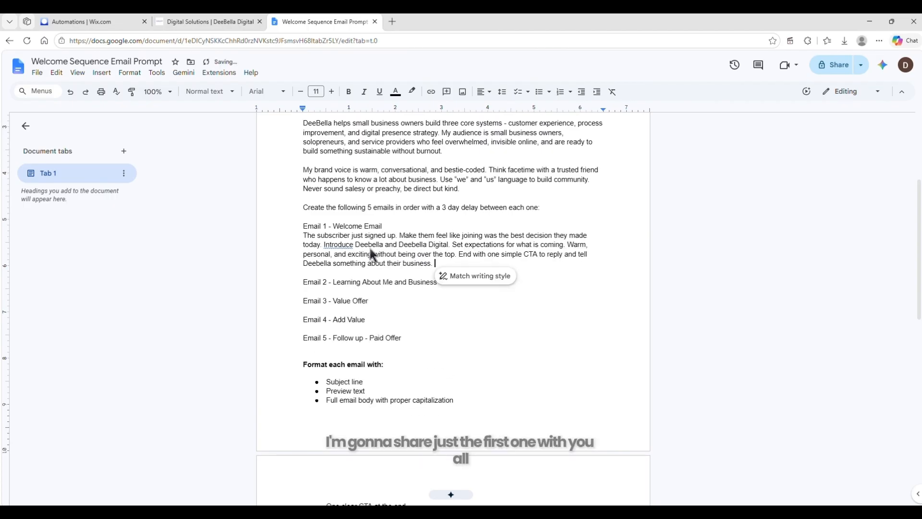
Make the "Email 1 - Welcome Email" line bold
{"action": "left_click_drag", "start_coordinate": [304, 226], "coordinate": [407, 230]}
{"action": "key", "text": "ctrl+b"}
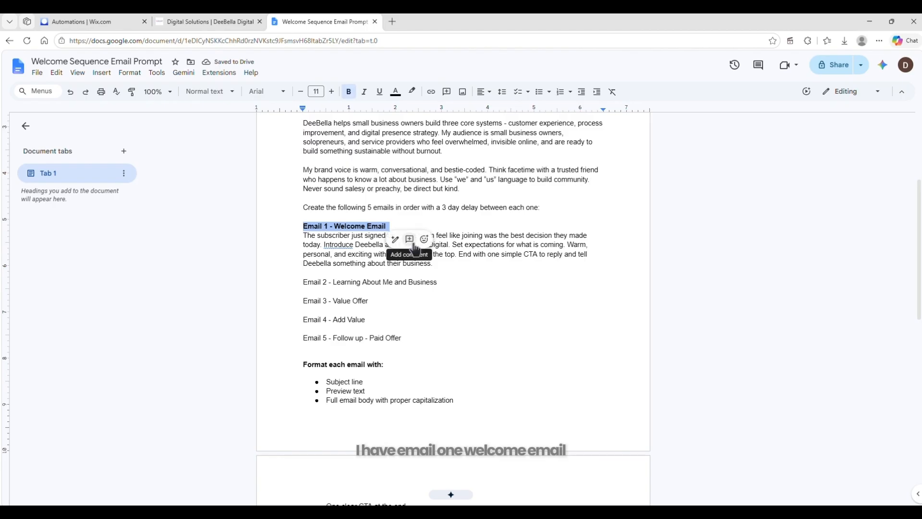
{"action": "left_click", "coordinate": [311, 263]}
{"action": "left_click_drag", "start_coordinate": [305, 228], "coordinate": [409, 230]}
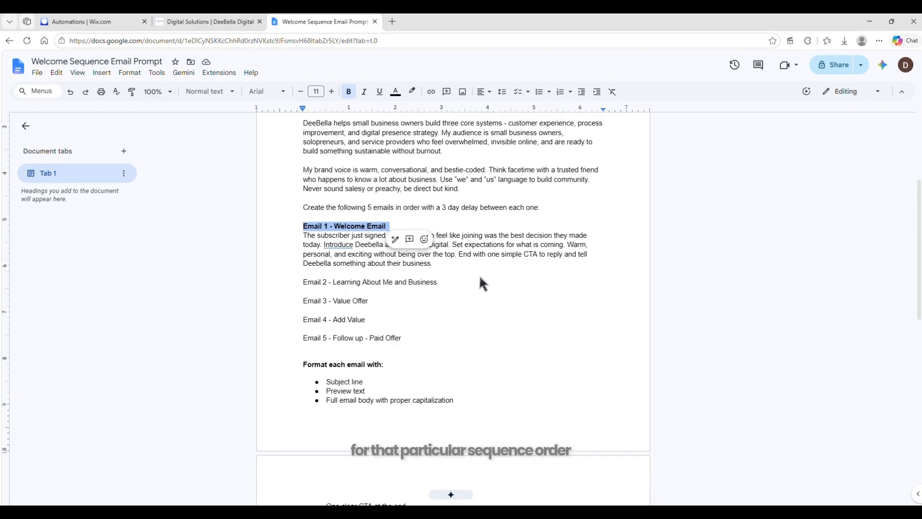
{"action": "left_click", "coordinate": [460, 266]}
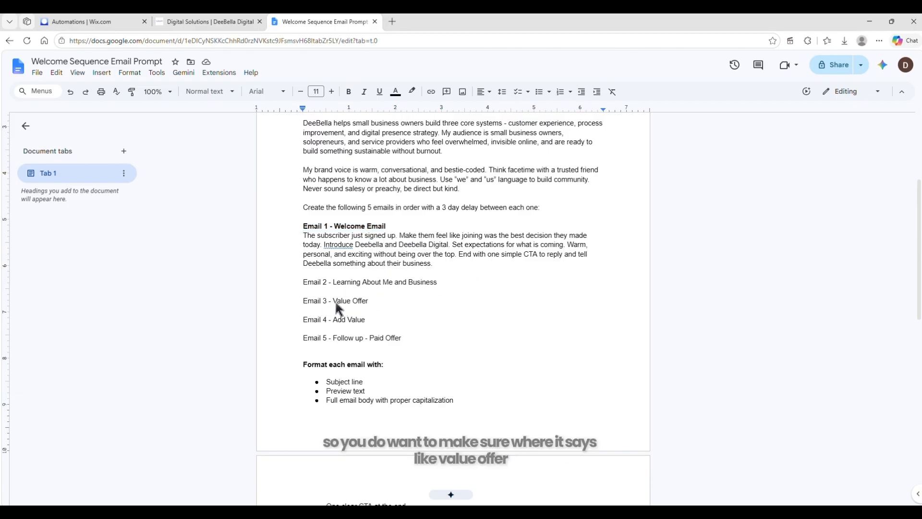
{"action": "left_click_drag", "start_coordinate": [336, 301], "coordinate": [368, 301]}
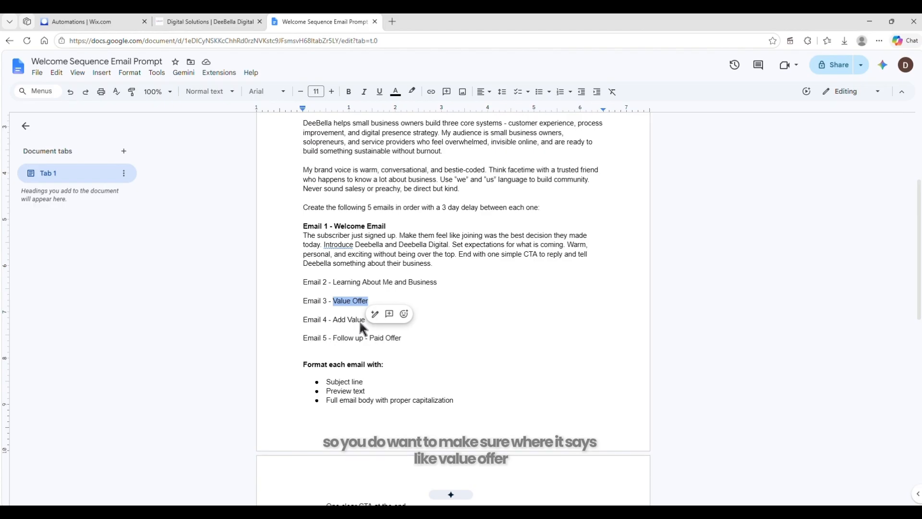
{"action": "left_click", "coordinate": [399, 338]}
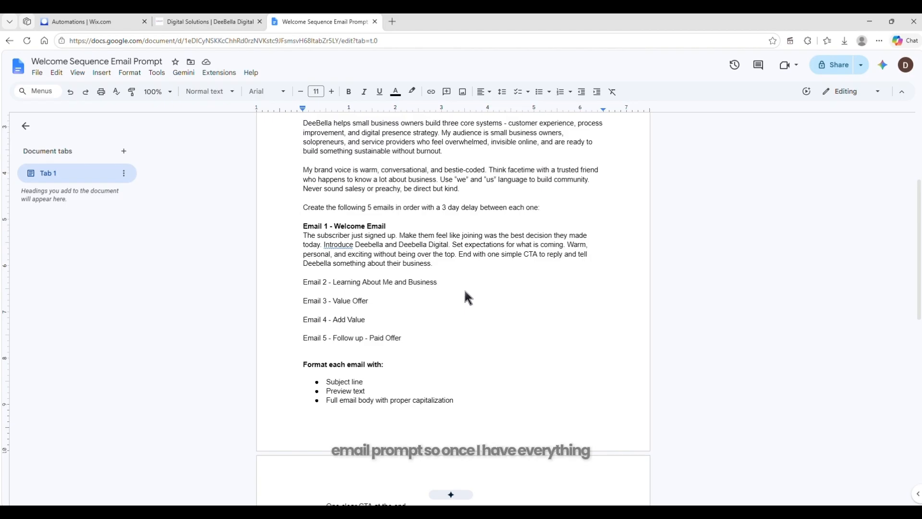
Copy the full email prompt from the document and, in the Wix automation, have the Automations Agent build the proposed automation
{"action": "scroll", "coordinate": [464, 289], "scroll_direction": "up", "scroll_amount": 3}
{"action": "left_click_drag", "start_coordinate": [305, 235], "coordinate": [514, 334]}
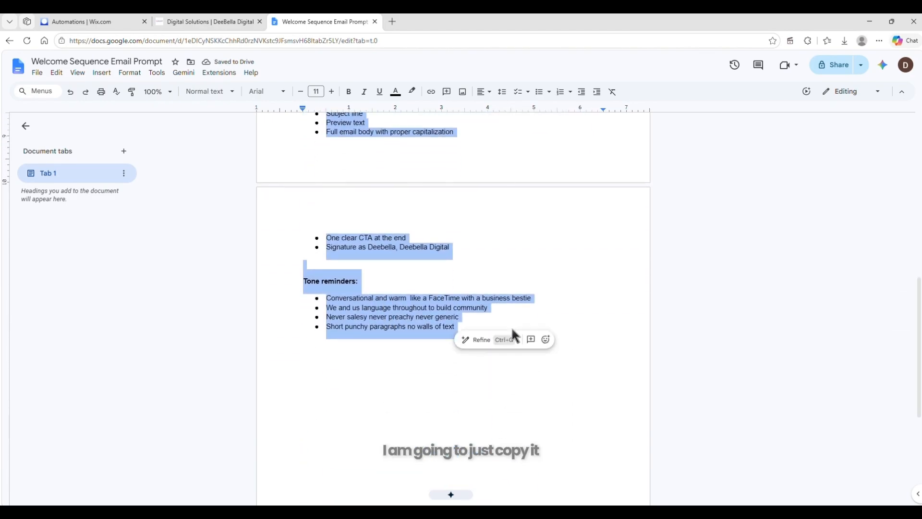
{"action": "left_click", "coordinate": [97, 21]}
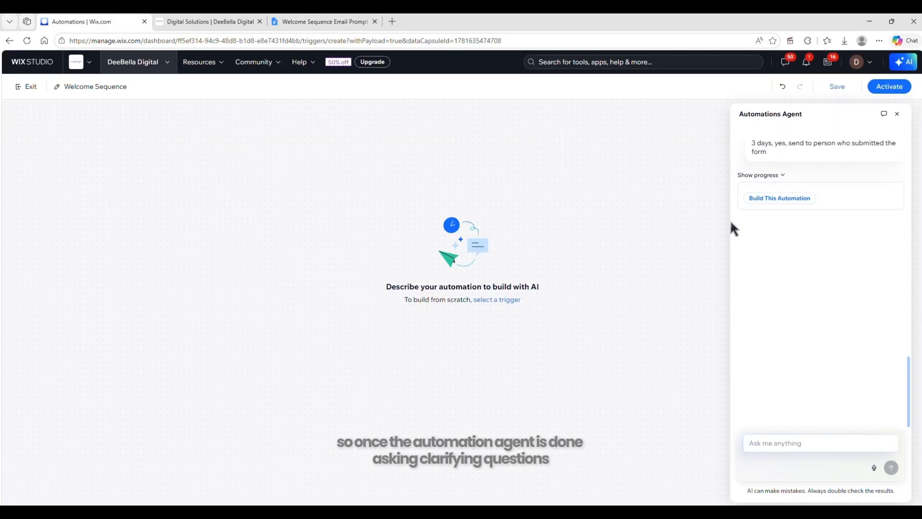
{"action": "left_click", "coordinate": [770, 199]}
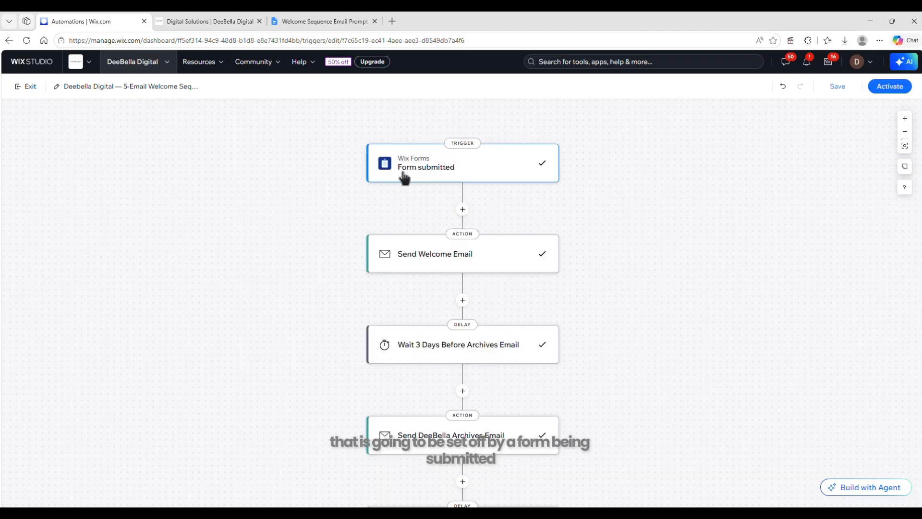
Set the Form submitted trigger to run once per person, identified by Contact ID, and apply the change
{"action": "left_click", "coordinate": [435, 176]}
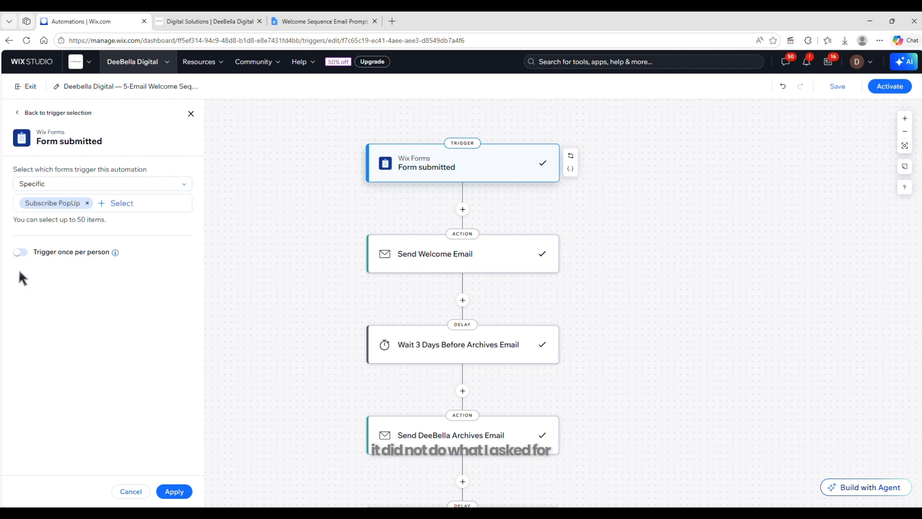
{"action": "left_click", "coordinate": [20, 252]}
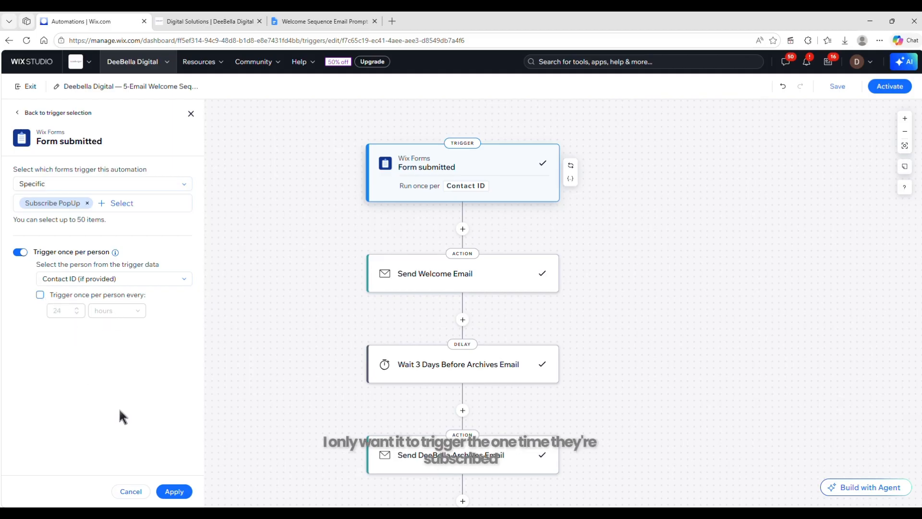
{"action": "left_click", "coordinate": [165, 486]}
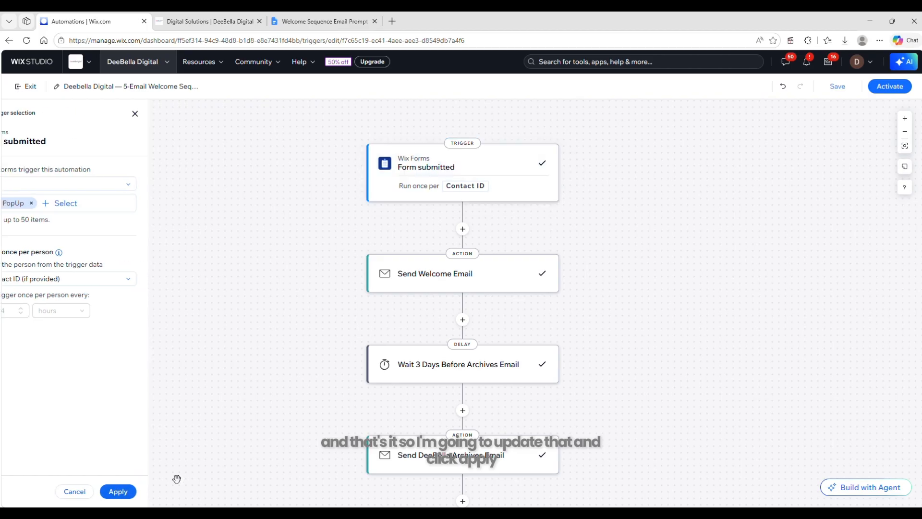
Open the Send Welcome Email template and review its subject line, preview text and full body content
{"action": "left_click", "coordinate": [414, 286]}
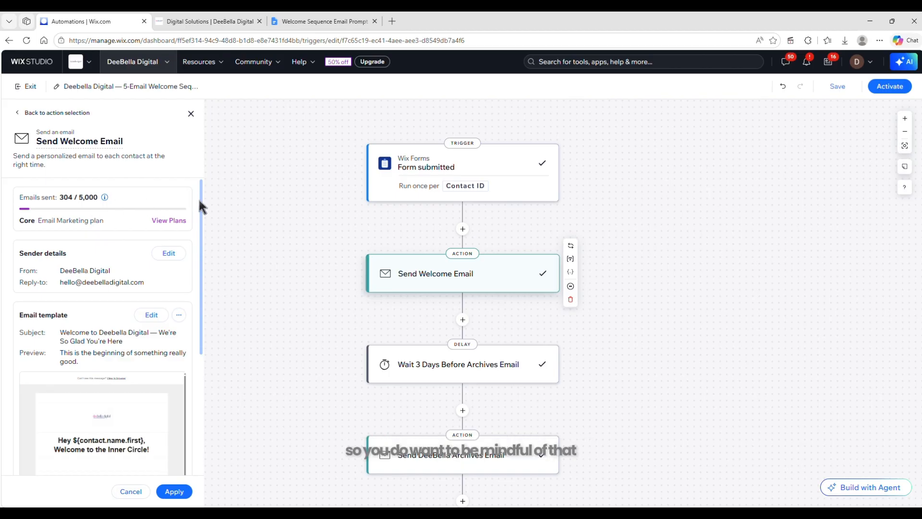
{"action": "left_click_drag", "start_coordinate": [197, 198], "coordinate": [197, 257]}
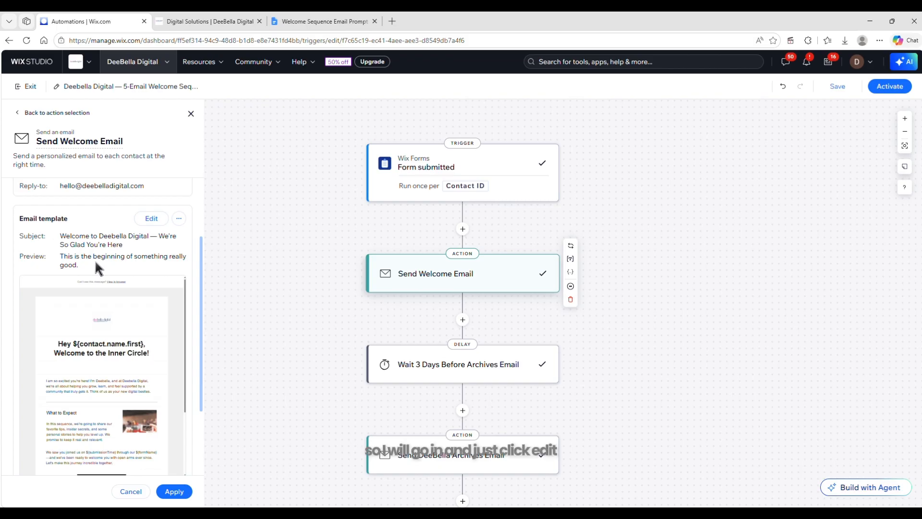
{"action": "left_click", "coordinate": [151, 219]}
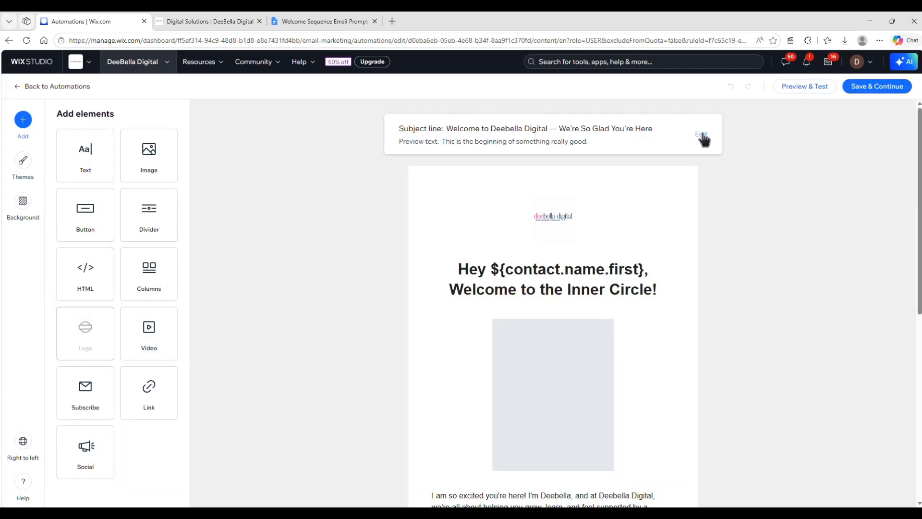
{"action": "left_click", "coordinate": [700, 135]}
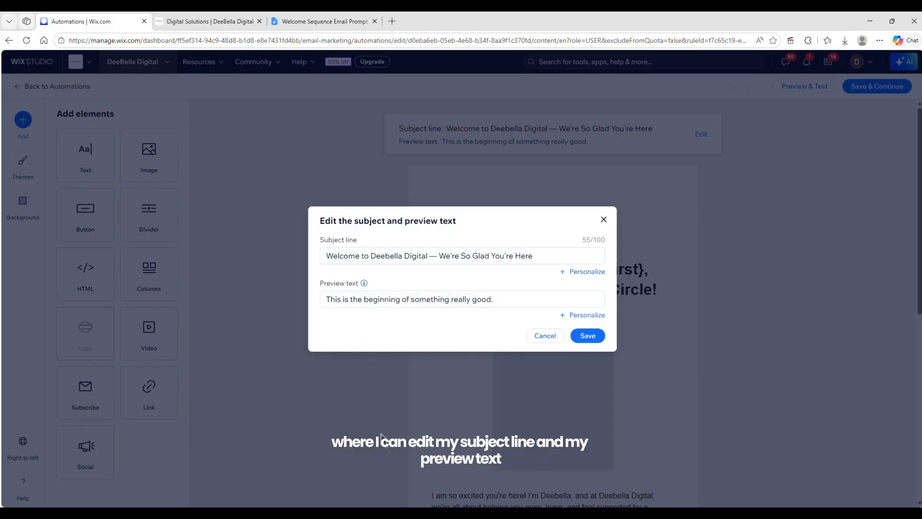
{"action": "left_click", "coordinate": [545, 335]}
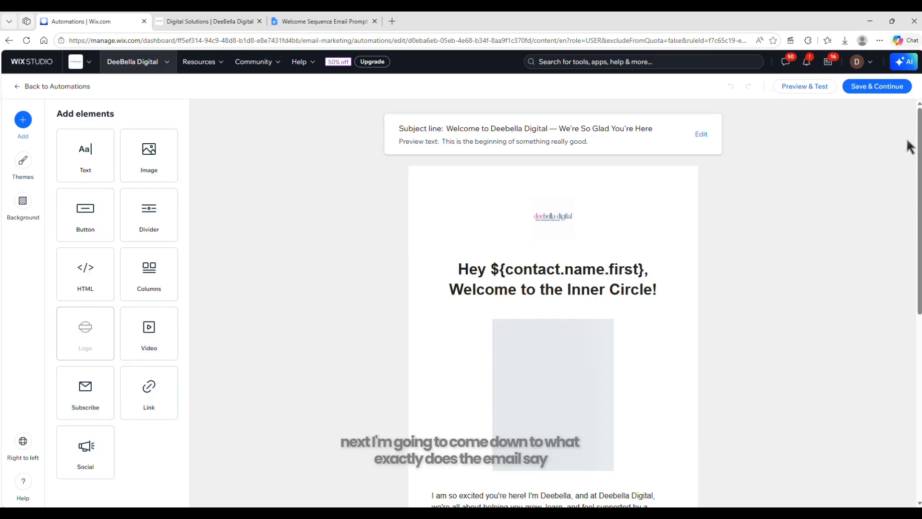
{"action": "left_click_drag", "start_coordinate": [918, 144], "coordinate": [918, 181]}
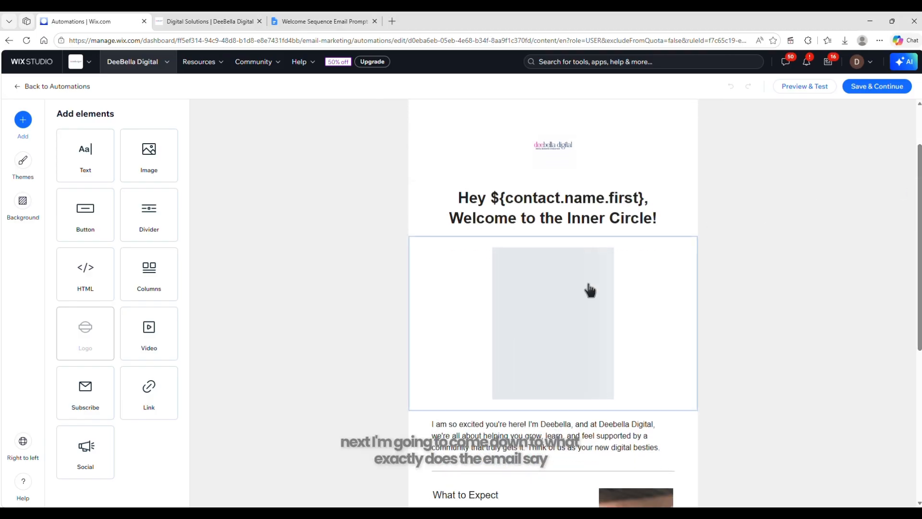
{"action": "scroll", "coordinate": [588, 216], "scroll_direction": "down", "scroll_amount": 5}
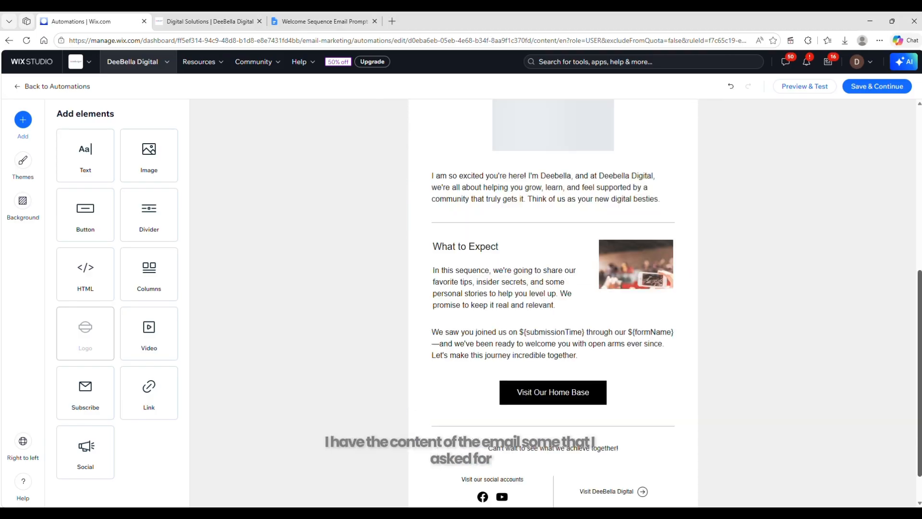
{"action": "left_click_drag", "start_coordinate": [918, 301], "coordinate": [919, 345]}
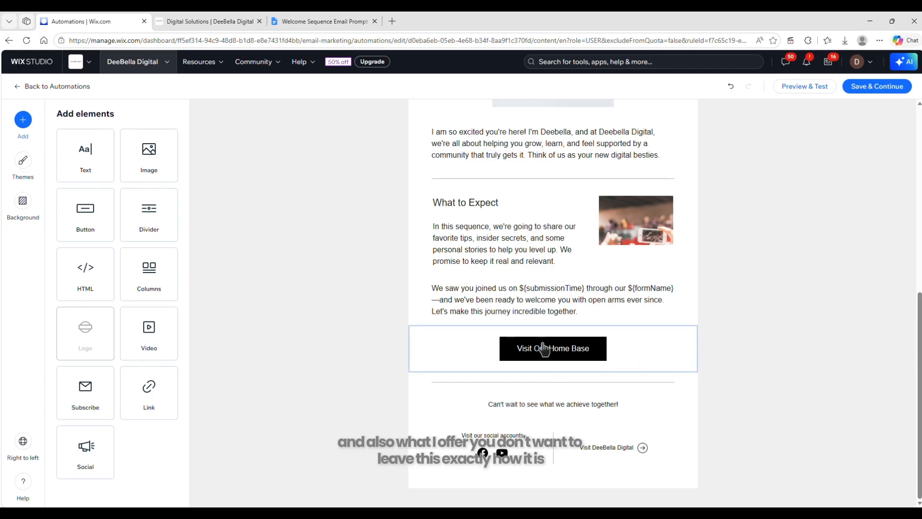
Open the "Visit Our Home Base" button's settings and choose Submissions Link as its dynamic link
{"action": "left_click", "coordinate": [627, 342]}
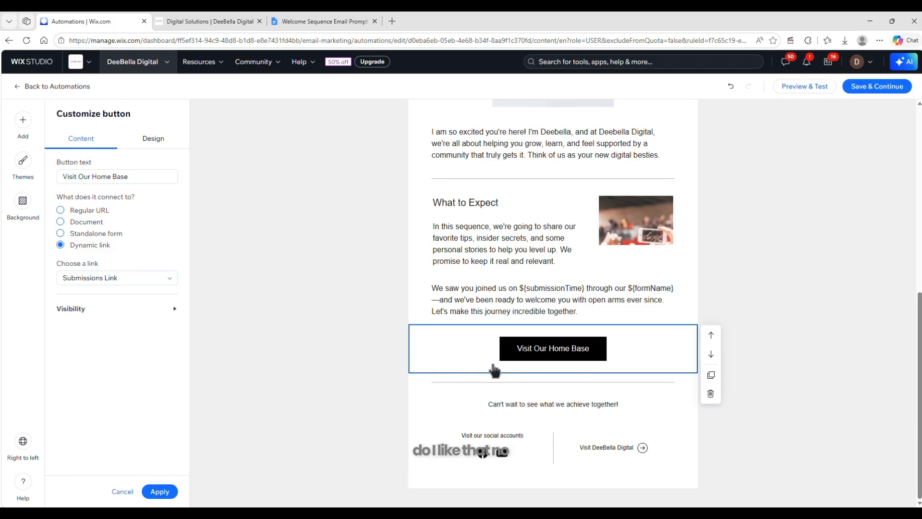
{"action": "left_click", "coordinate": [130, 178]}
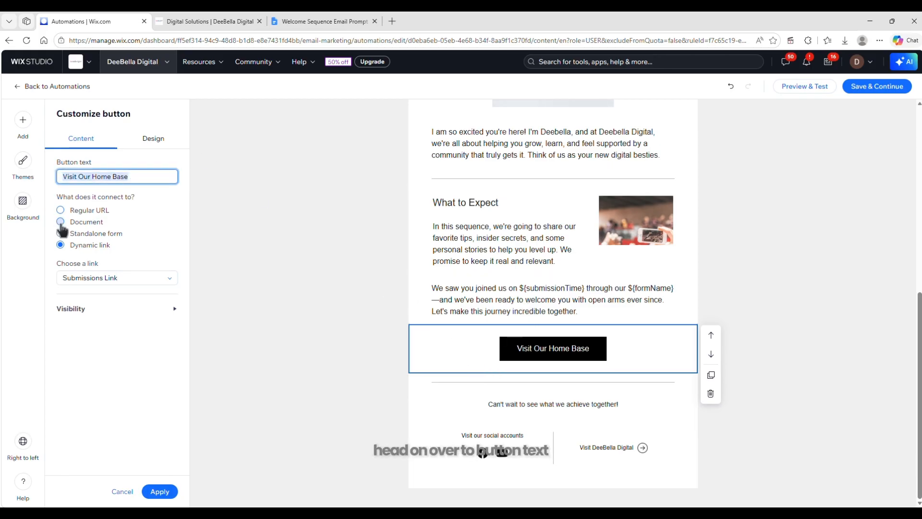
{"action": "left_click", "coordinate": [110, 281]}
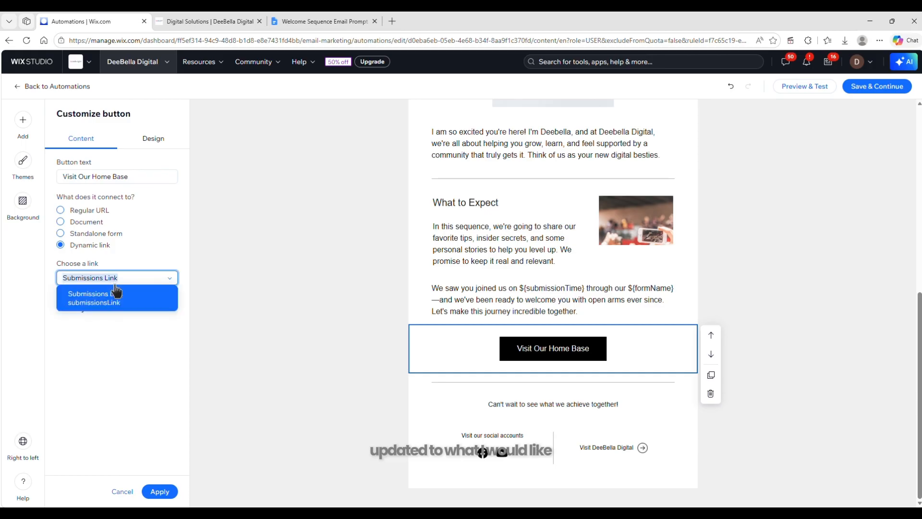
{"action": "left_click", "coordinate": [116, 294]}
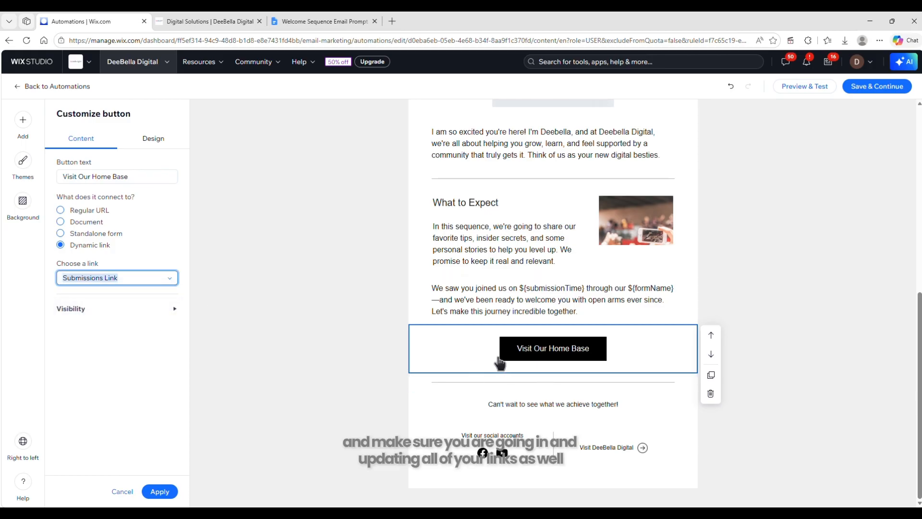
{"action": "left_click", "coordinate": [119, 281]}
{"action": "left_click", "coordinate": [92, 293]}
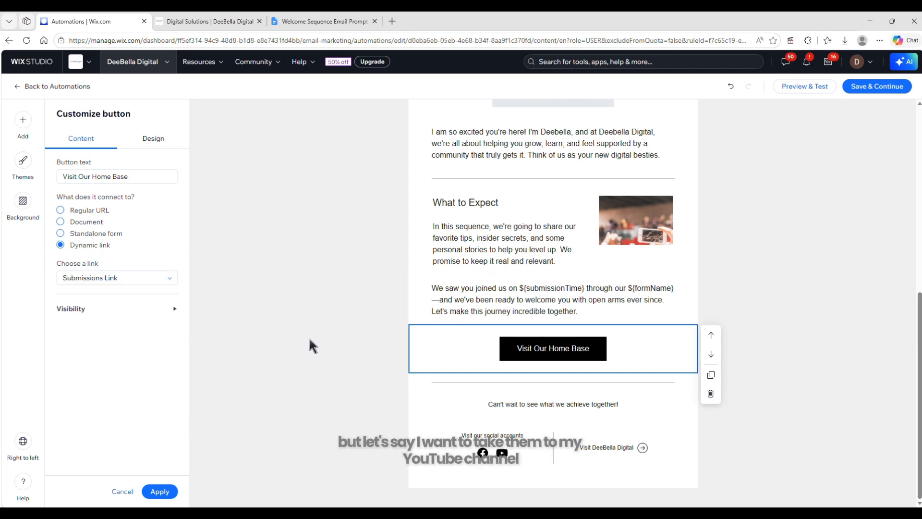
{"action": "left_click", "coordinate": [89, 211]}
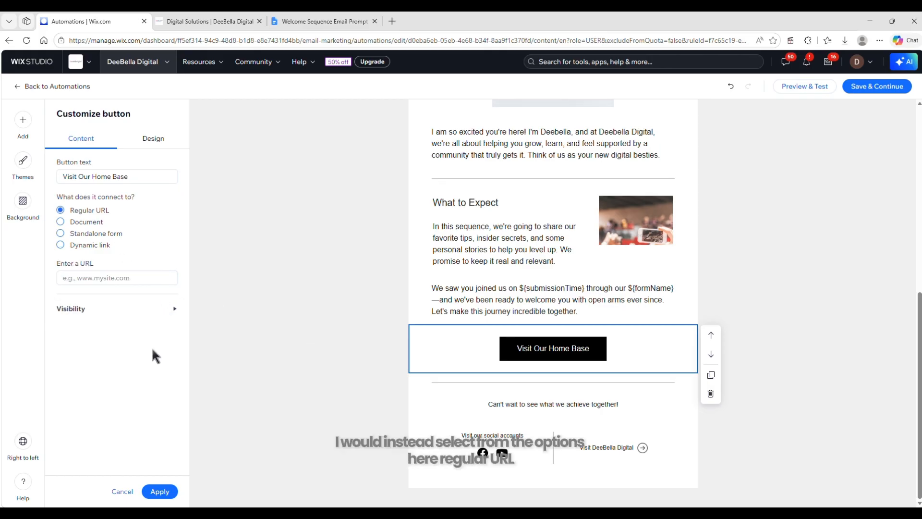
{"action": "left_click", "coordinate": [85, 278]}
{"action": "left_click", "coordinate": [100, 303]}
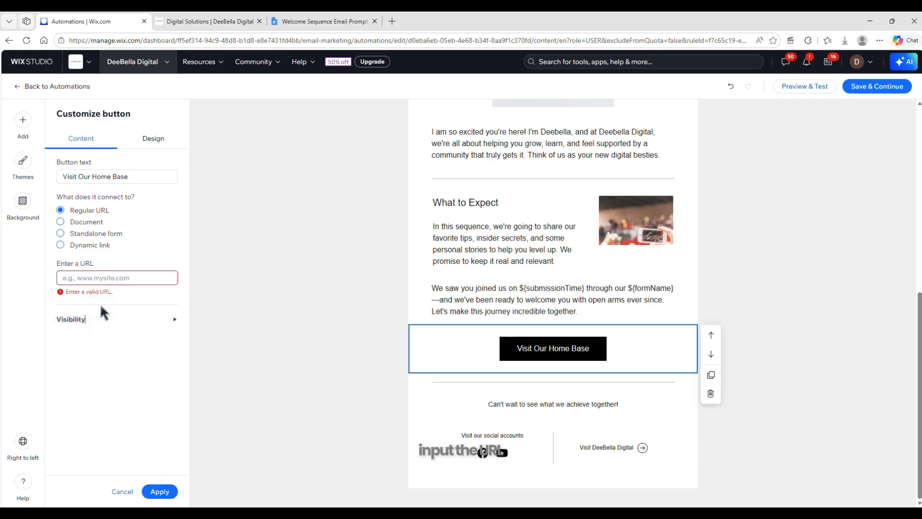
{"action": "left_click", "coordinate": [151, 307]}
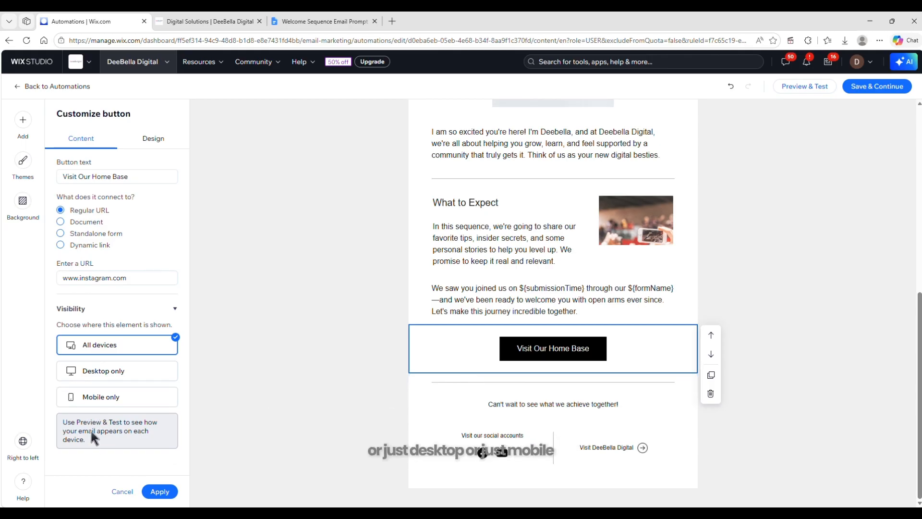
{"action": "left_click", "coordinate": [159, 495]}
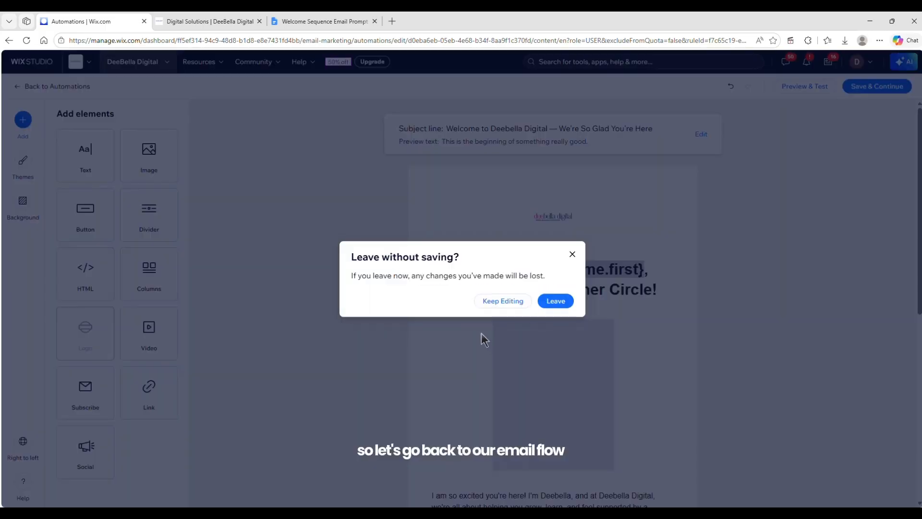
{"action": "left_click", "coordinate": [550, 305]}
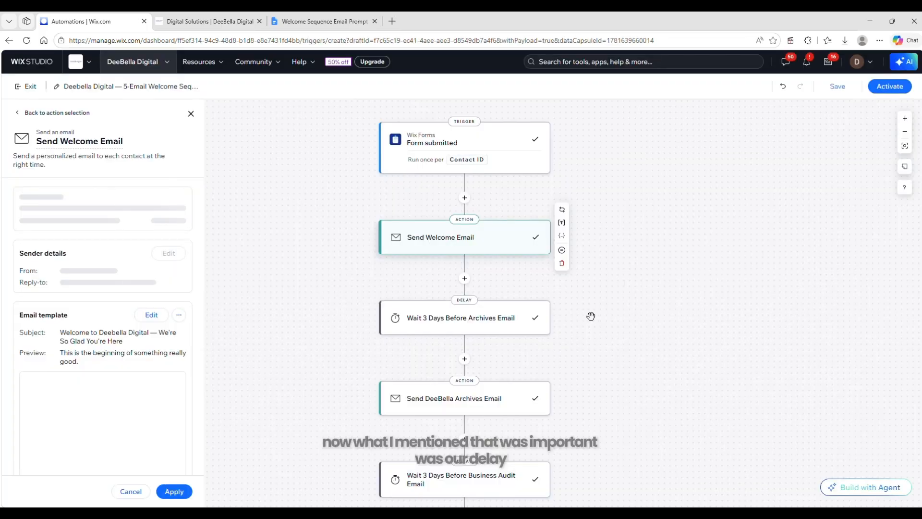
Examine the wait period before the Archives email and check the delays between all emails in the flow
{"action": "left_click", "coordinate": [476, 312]}
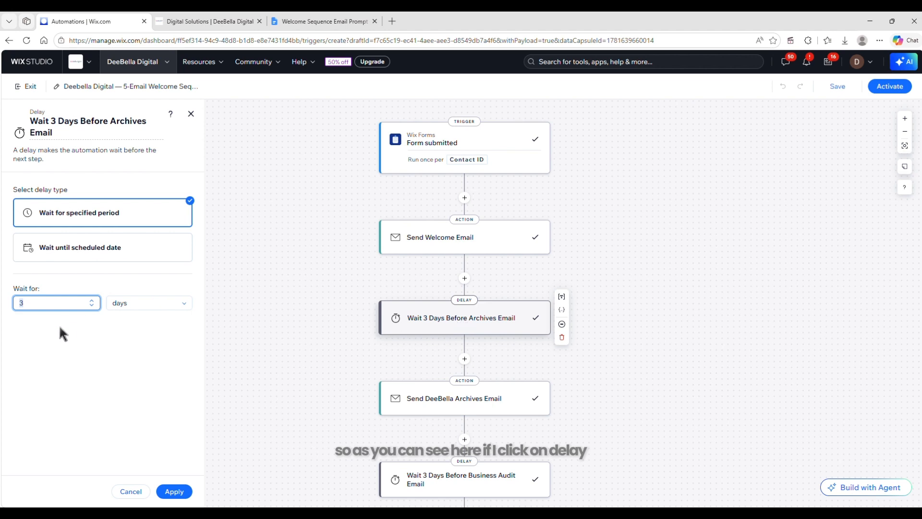
{"action": "left_click", "coordinate": [50, 368]}
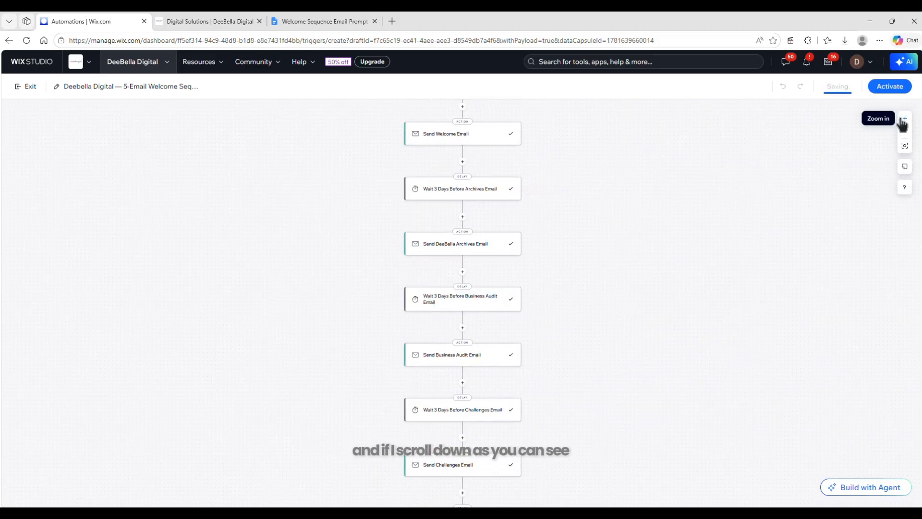
{"action": "left_click", "coordinate": [903, 120]}
{"action": "left_click", "coordinate": [904, 121]}
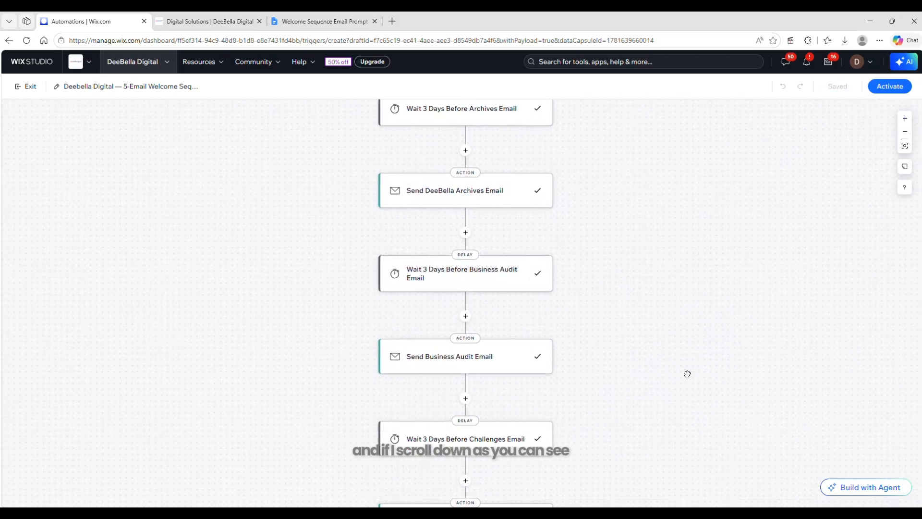
{"action": "scroll", "coordinate": [687, 372], "scroll_direction": "down", "scroll_amount": 1}
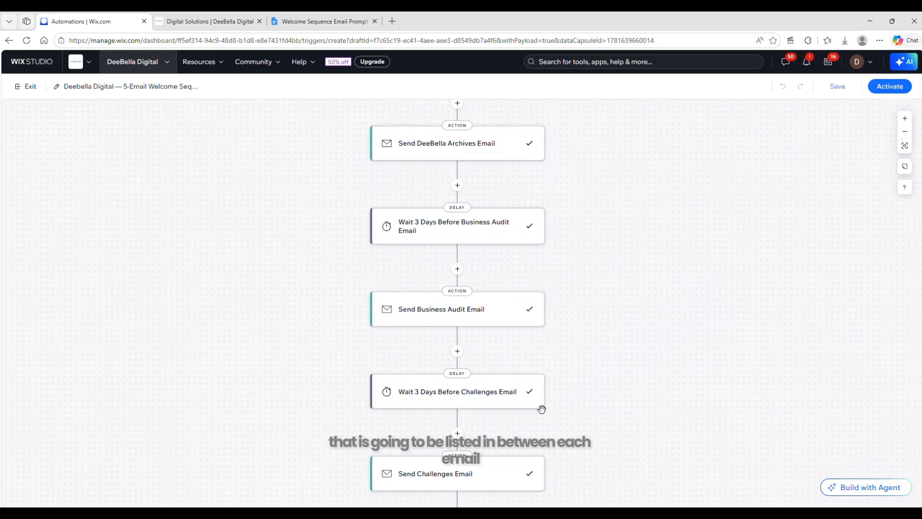
{"action": "scroll", "coordinate": [586, 379], "scroll_direction": "down", "scroll_amount": 2}
{"action": "scroll", "coordinate": [605, 288], "scroll_direction": "down", "scroll_amount": 1}
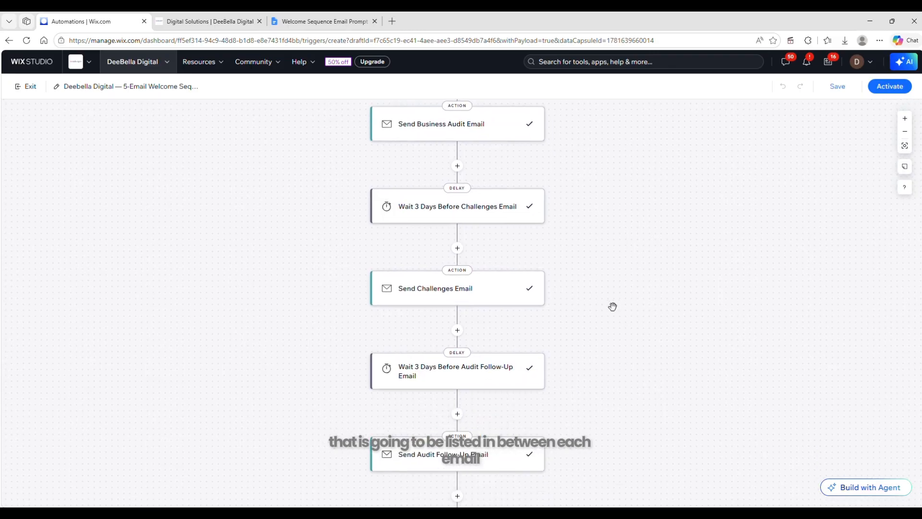
{"action": "scroll", "coordinate": [611, 305], "scroll_direction": "up", "scroll_amount": 8}
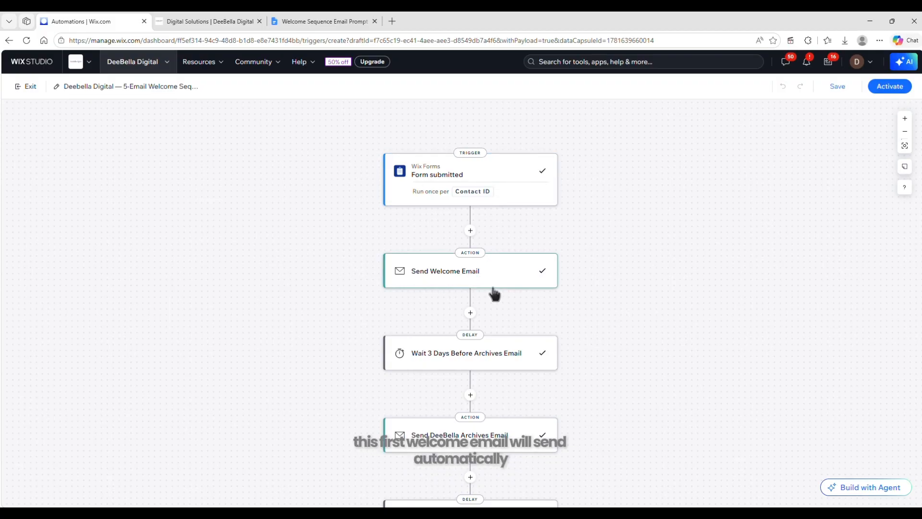
{"action": "scroll", "coordinate": [498, 281], "scroll_direction": "down", "scroll_amount": 3}
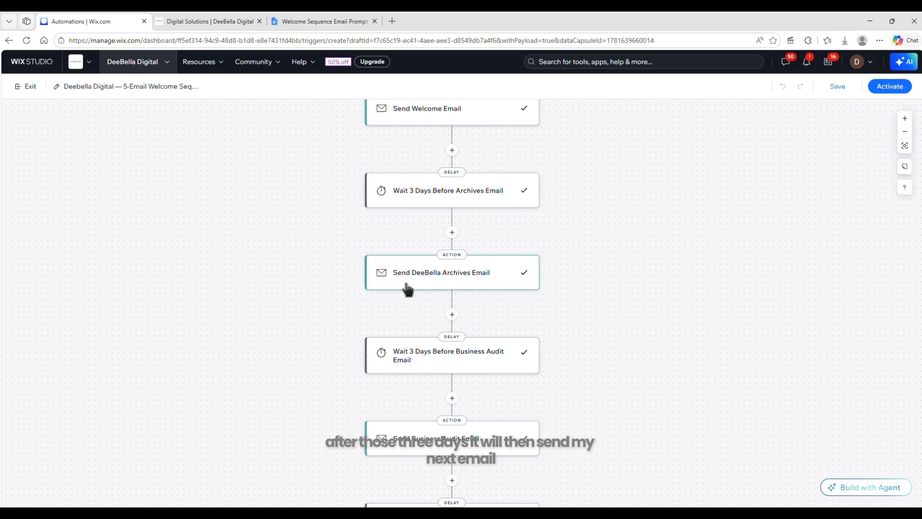
Open the Send DeeBella Archives Email action and review its subject line, preview text, email content and Form submission PDF attachment option
{"action": "left_click", "coordinate": [421, 285]}
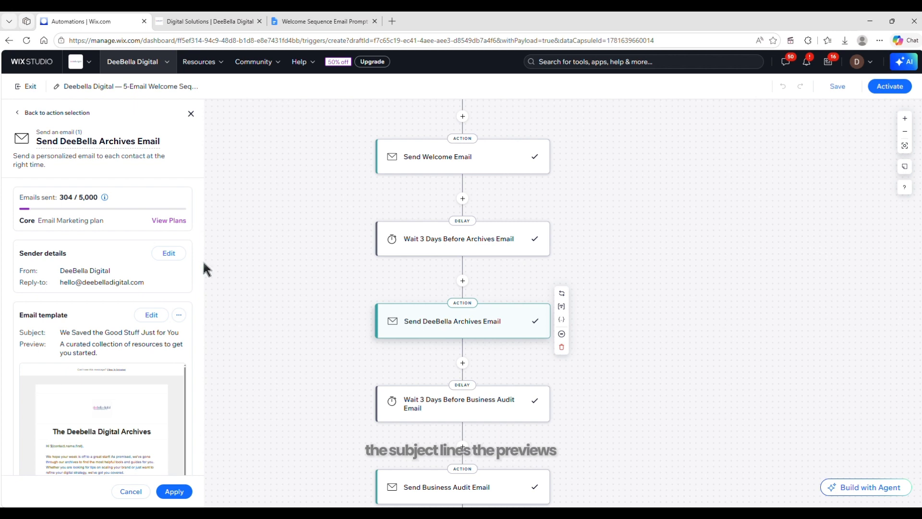
{"action": "scroll", "coordinate": [200, 298], "scroll_direction": "down", "scroll_amount": 3}
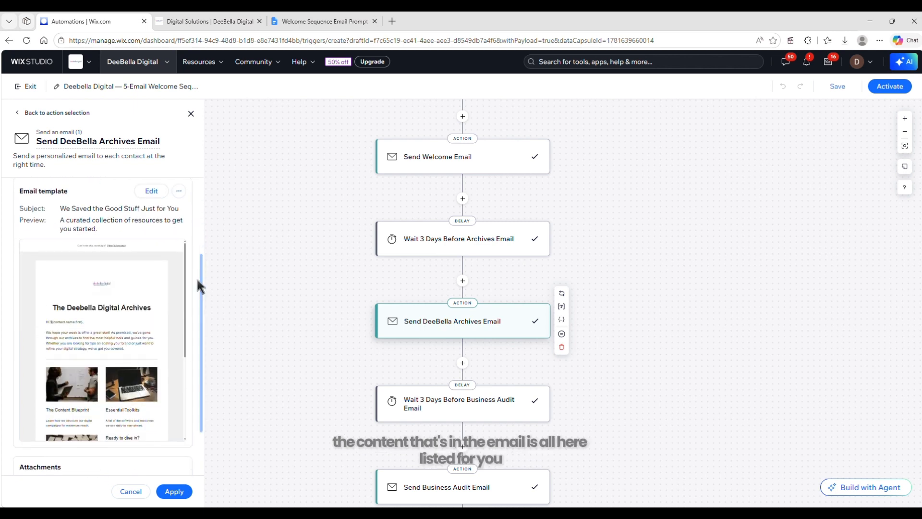
{"action": "scroll", "coordinate": [201, 298], "scroll_direction": "down", "scroll_amount": 2}
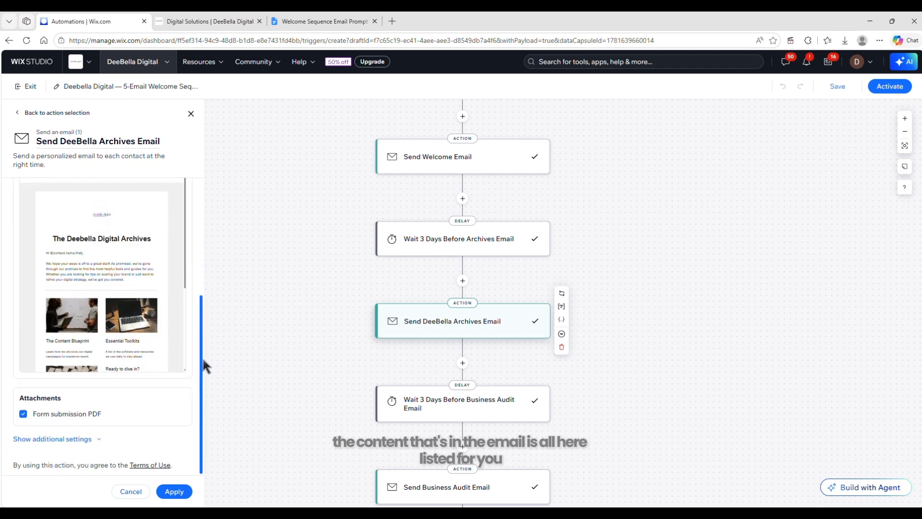
{"action": "left_click", "coordinate": [37, 412]}
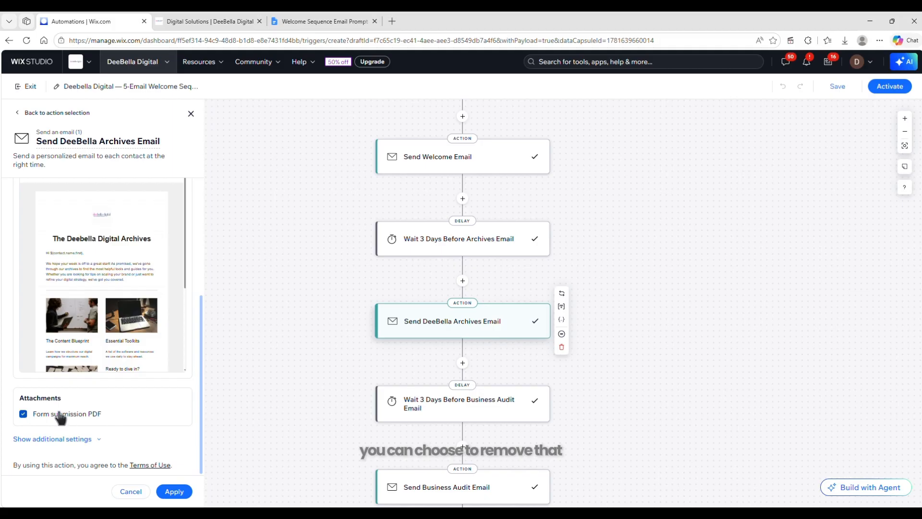
Open the Send Welcome Email action and check its template preview and Form submission PDF attachment option
{"action": "left_click", "coordinate": [425, 162]}
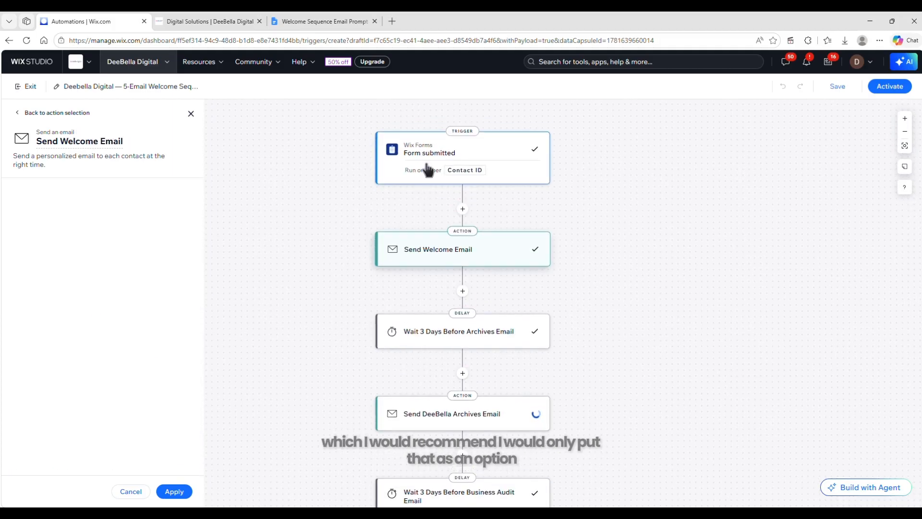
{"action": "left_click_drag", "start_coordinate": [204, 206], "coordinate": [198, 313]}
{"action": "left_click_drag", "start_coordinate": [200, 235], "coordinate": [194, 360]}
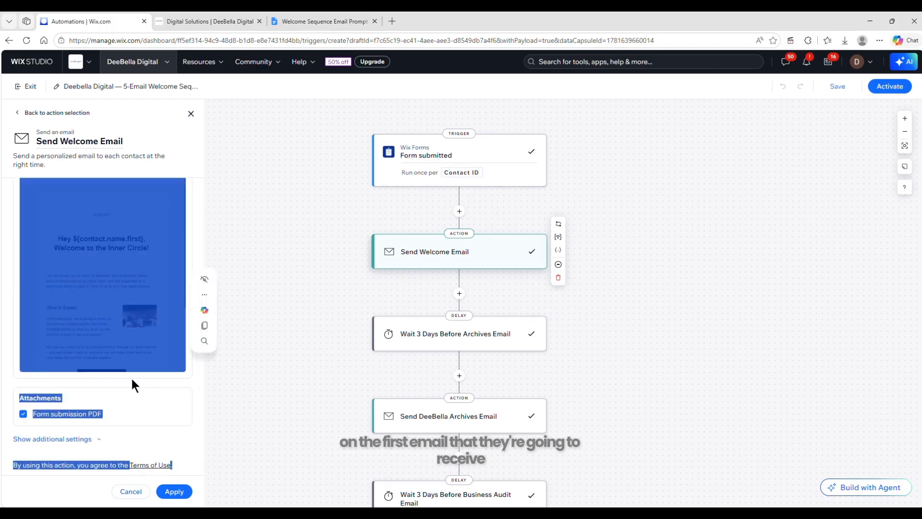
{"action": "left_click", "coordinate": [162, 397]}
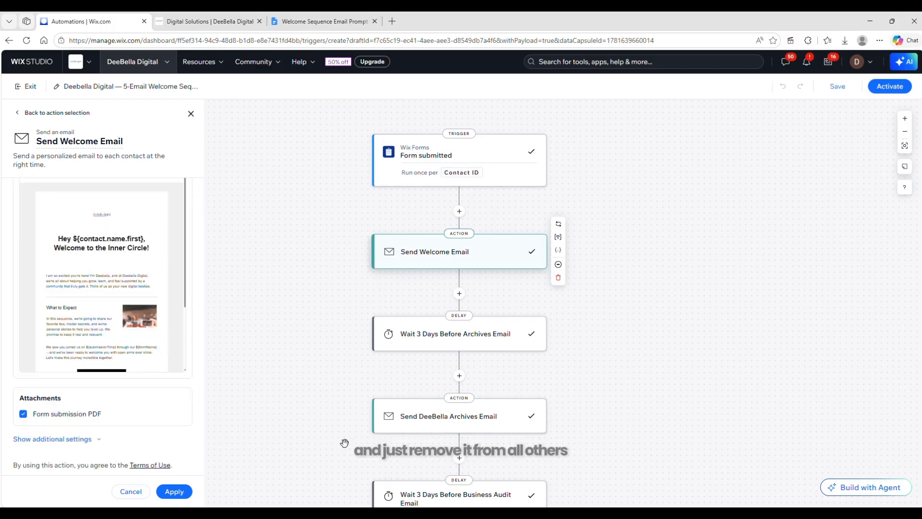
Compare the subscription form's fields and interest checkboxes on the DeeBella Digital website with the welcome email's PDF attachment setting
{"action": "left_click", "coordinate": [205, 21]}
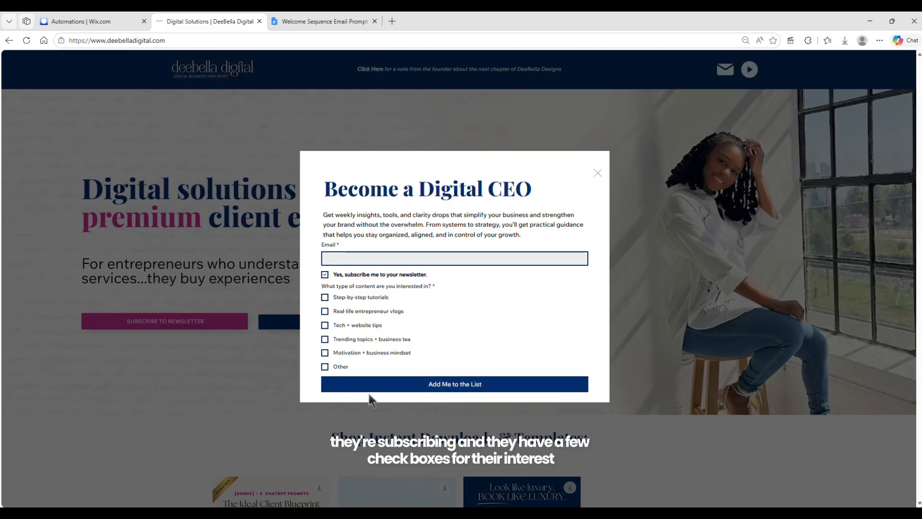
{"action": "left_click", "coordinate": [77, 21]}
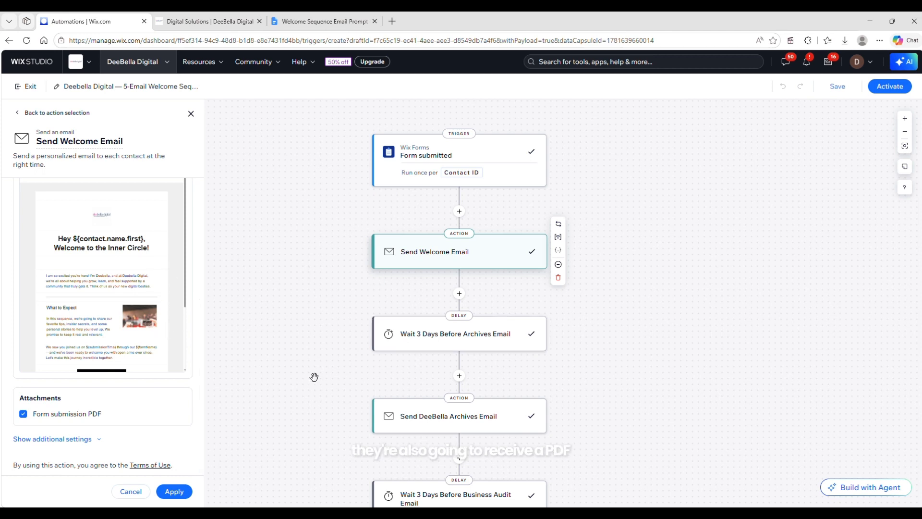
{"action": "left_click", "coordinate": [233, 21]}
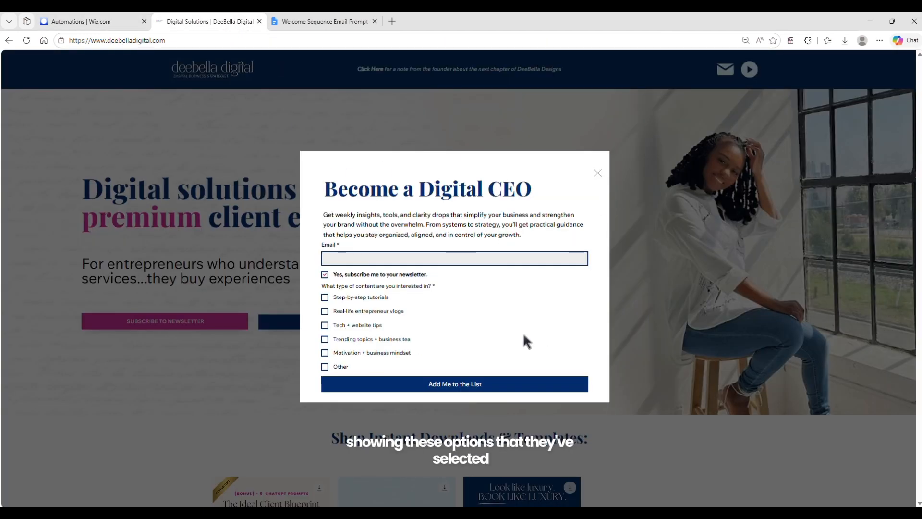
{"action": "left_click", "coordinate": [72, 21]}
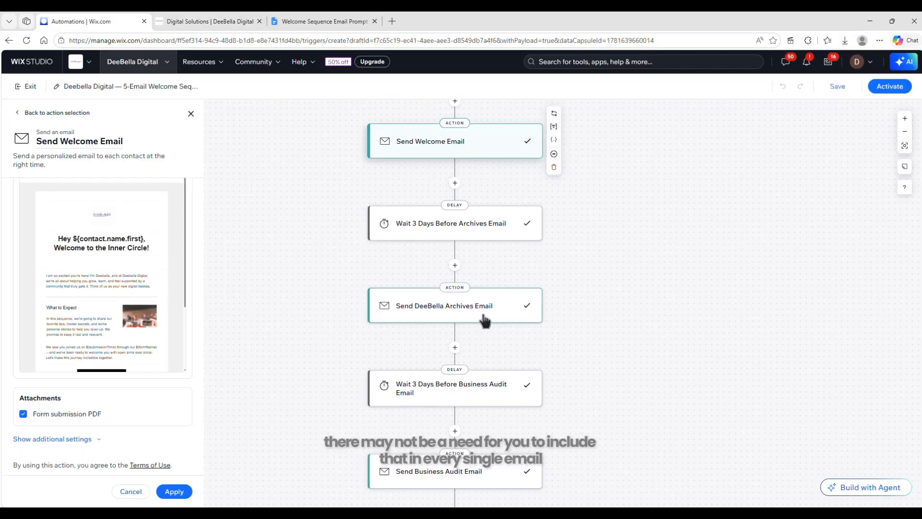
Review the DeeBella Archives and Business Audit emails, including the latter's content and PDF attachment setting, and return to the flow's trigger
{"action": "left_click", "coordinate": [483, 312]}
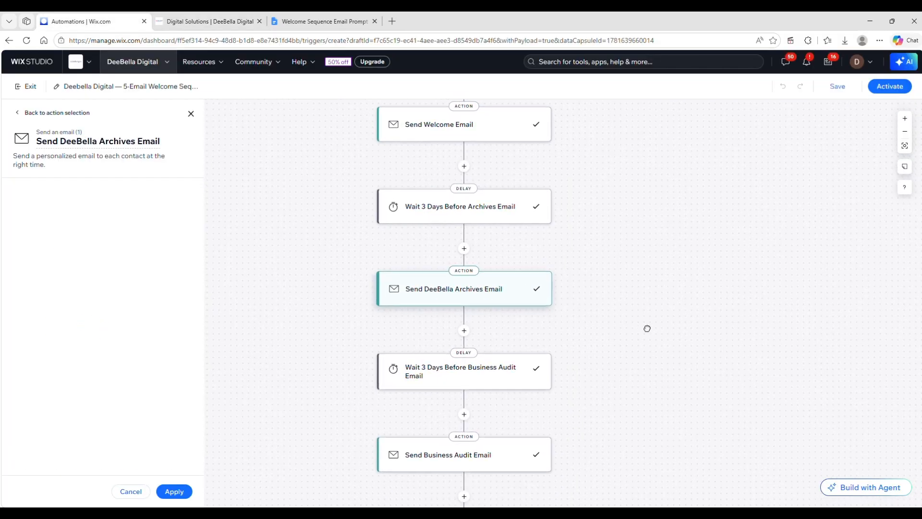
{"action": "scroll", "coordinate": [647, 328], "scroll_direction": "down", "scroll_amount": 2}
{"action": "left_click", "coordinate": [458, 370]}
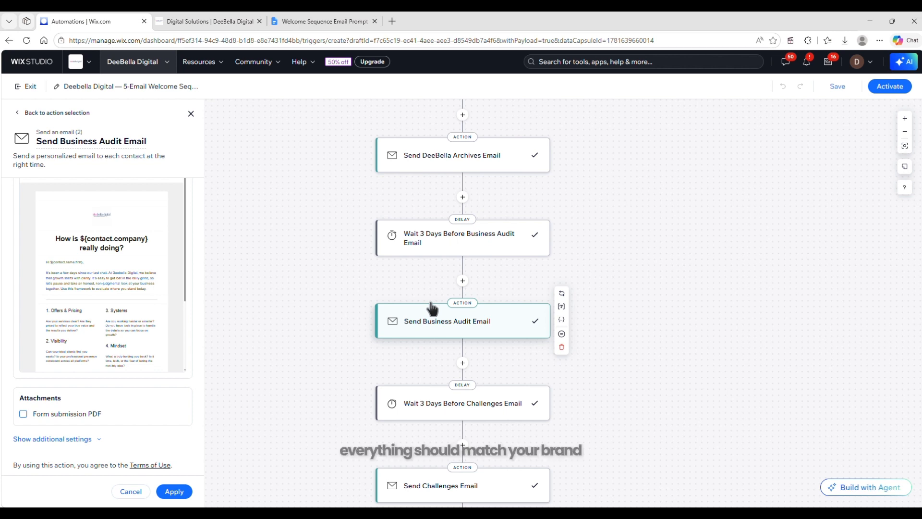
{"action": "left_click_drag", "start_coordinate": [676, 125], "coordinate": [644, 307]}
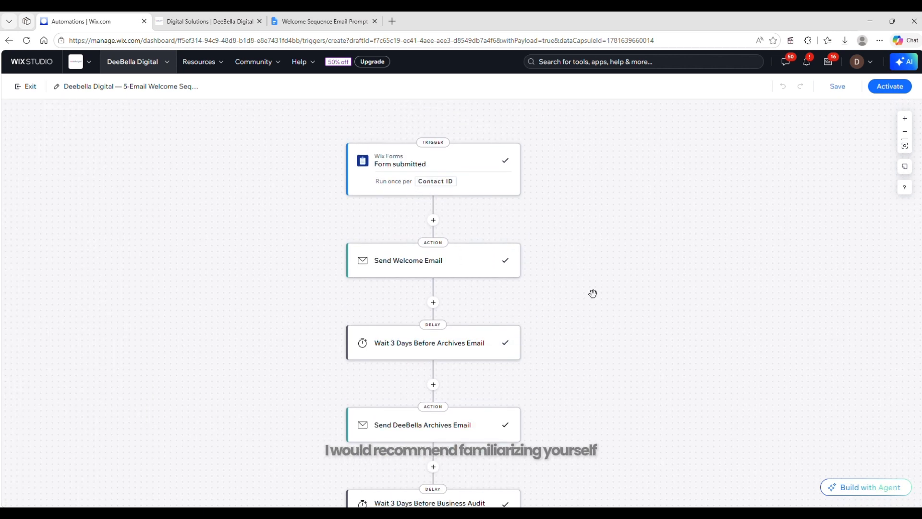